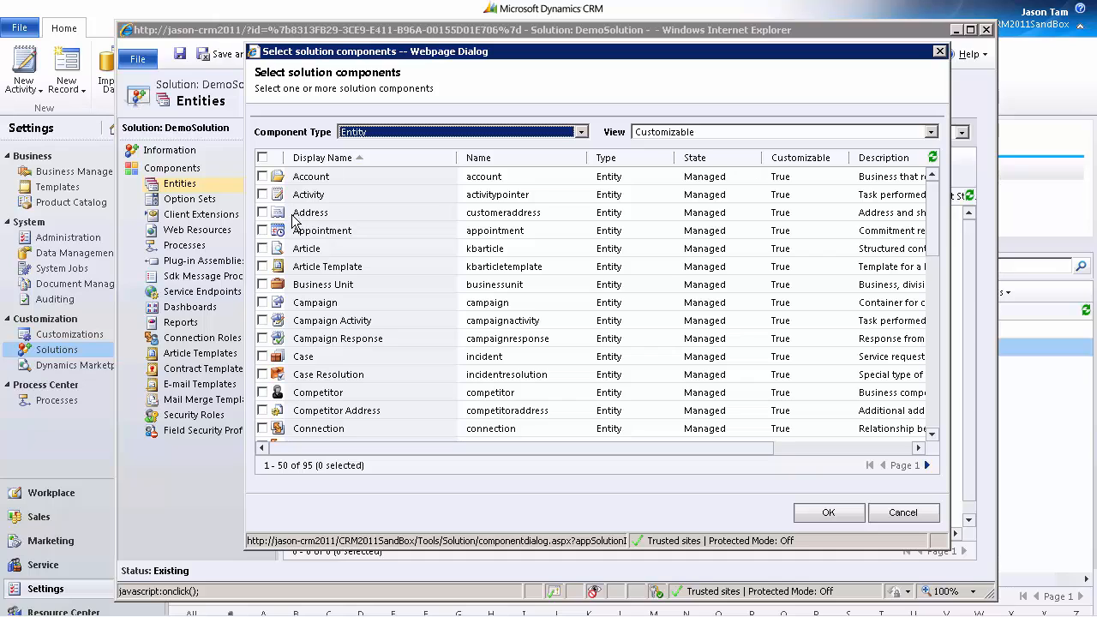
Add the existing Account entity to DemoSolution without including its missing required components.
left_click(262, 176)
left_click(809, 514)
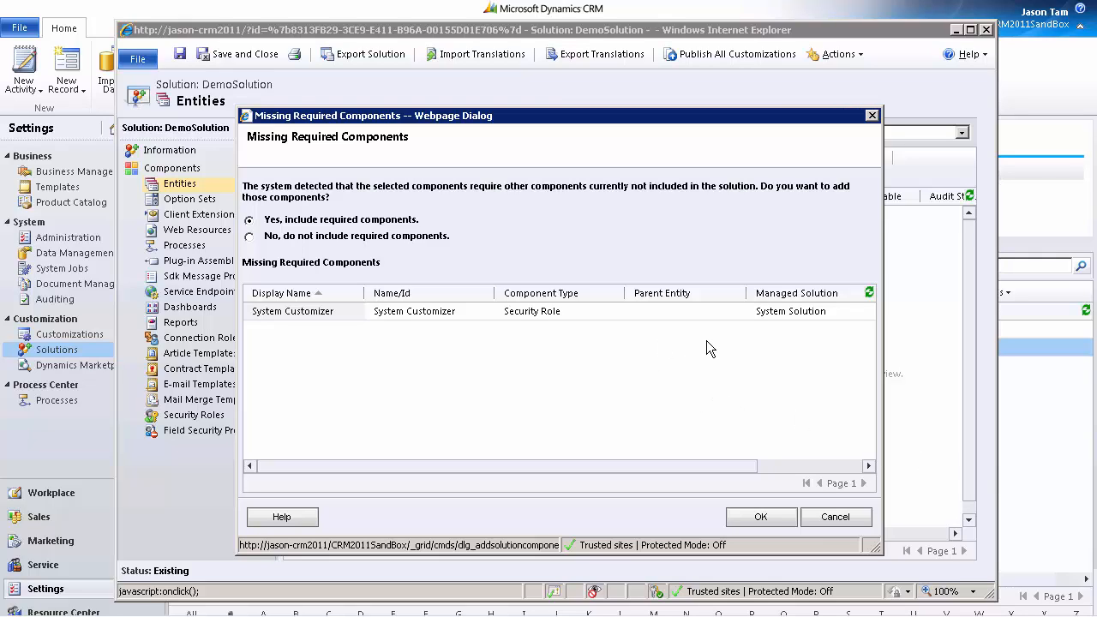
left_click(249, 237)
left_click(756, 518)
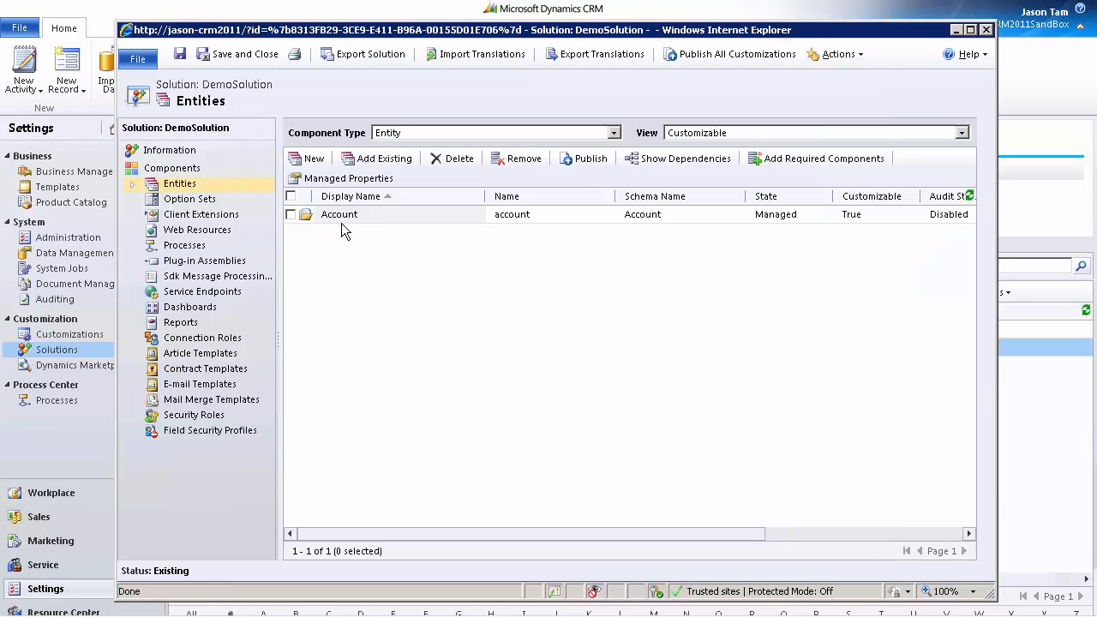
Check the Account entity's forms and views, and open its main Information form for editing.
left_click(132, 185)
left_click(147, 199)
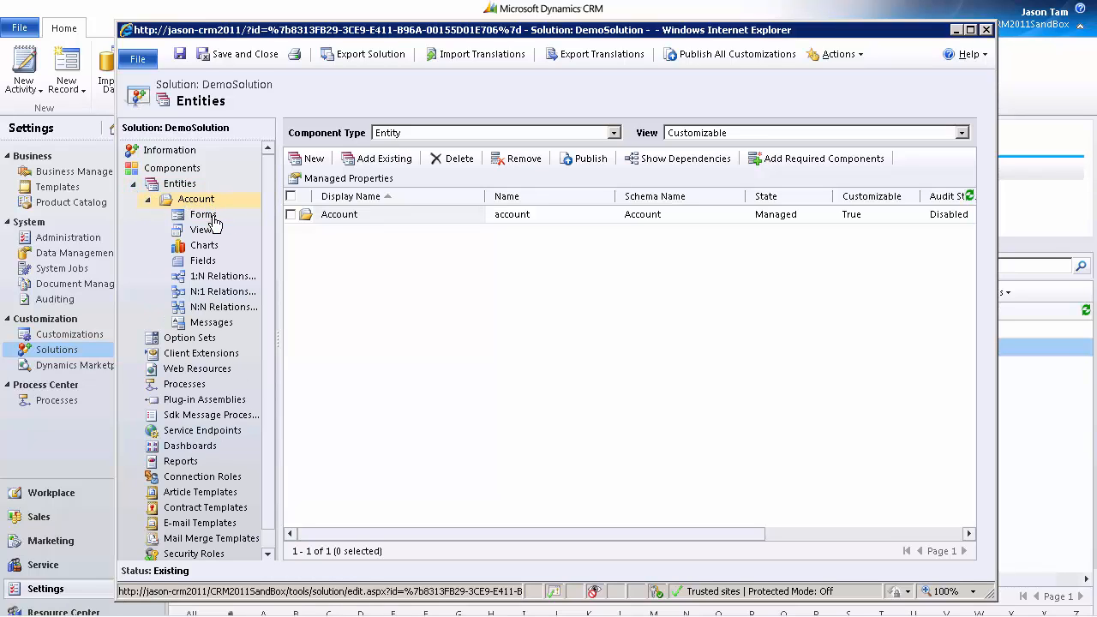
left_click(214, 221)
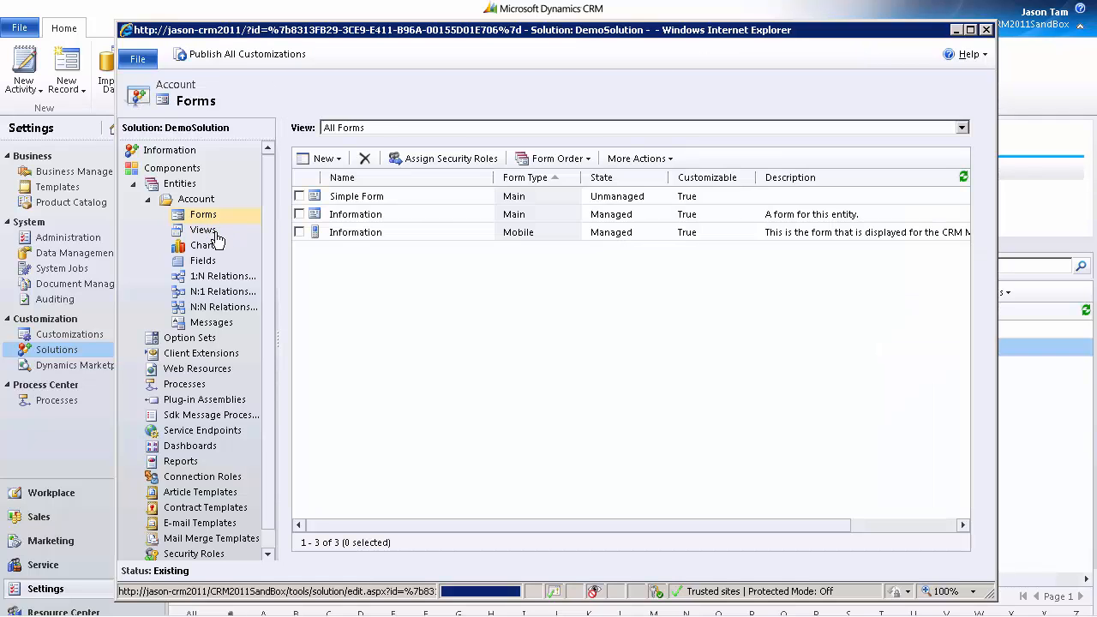
left_click(216, 236)
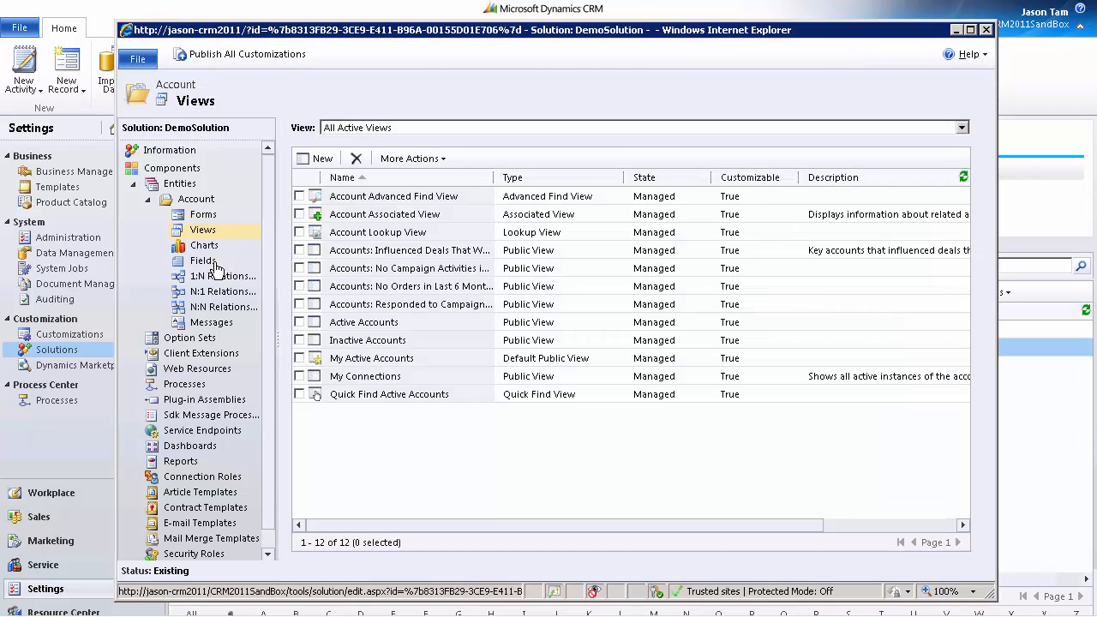
left_click(207, 216)
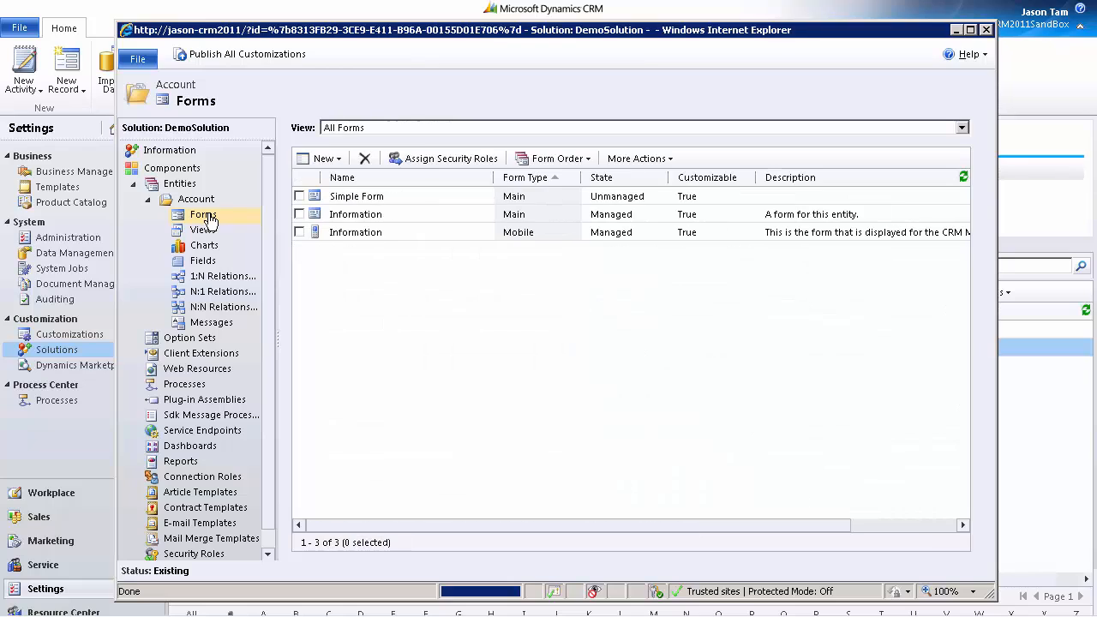
left_click(440, 214)
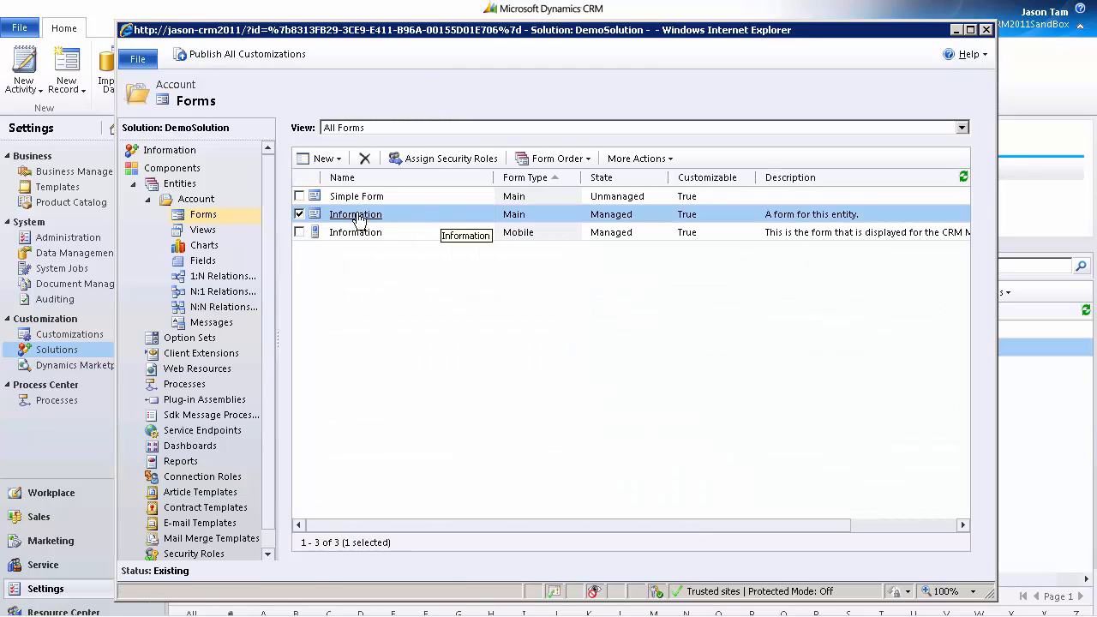
double_click(402, 214)
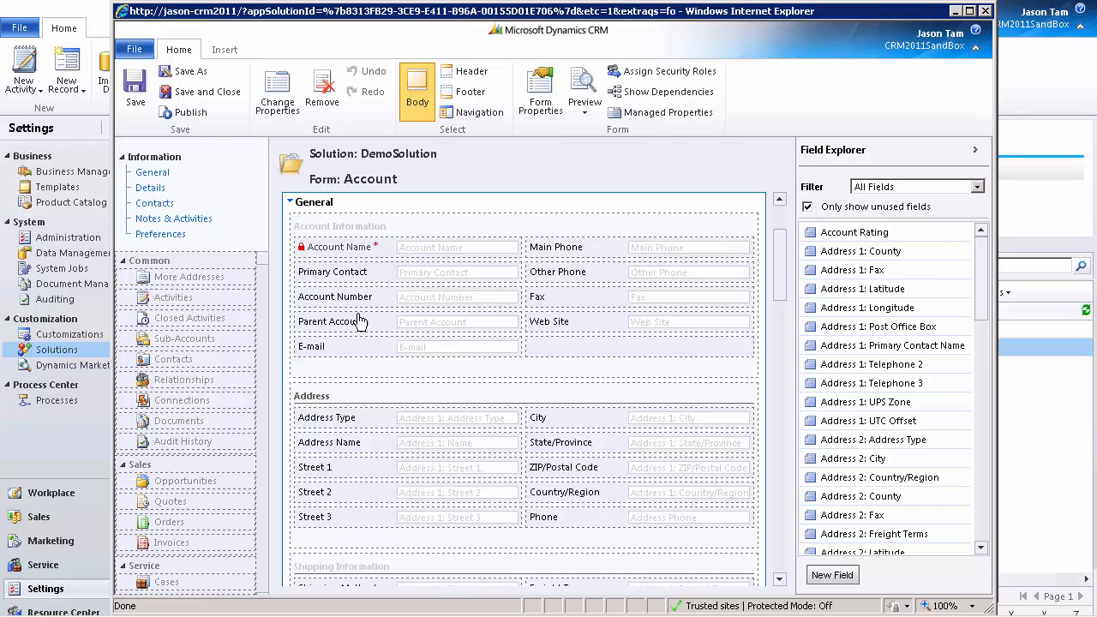
Move the E-mail field directly below Main Phone and place the Address section above the Account Information section.
left_click_drag(387, 342, 608, 284)
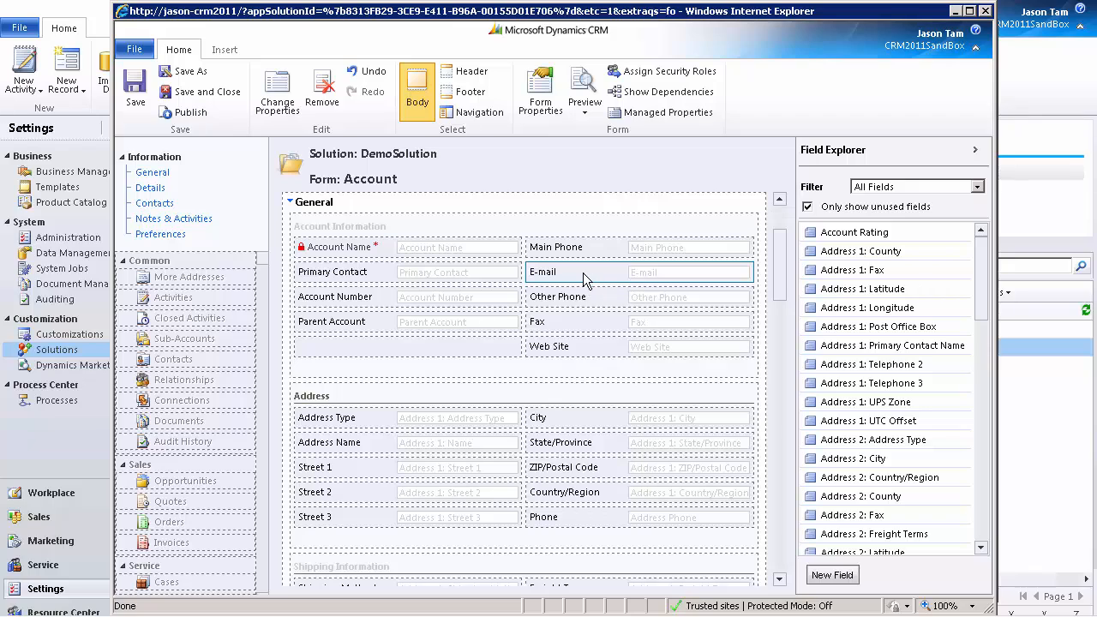
left_click(330, 240)
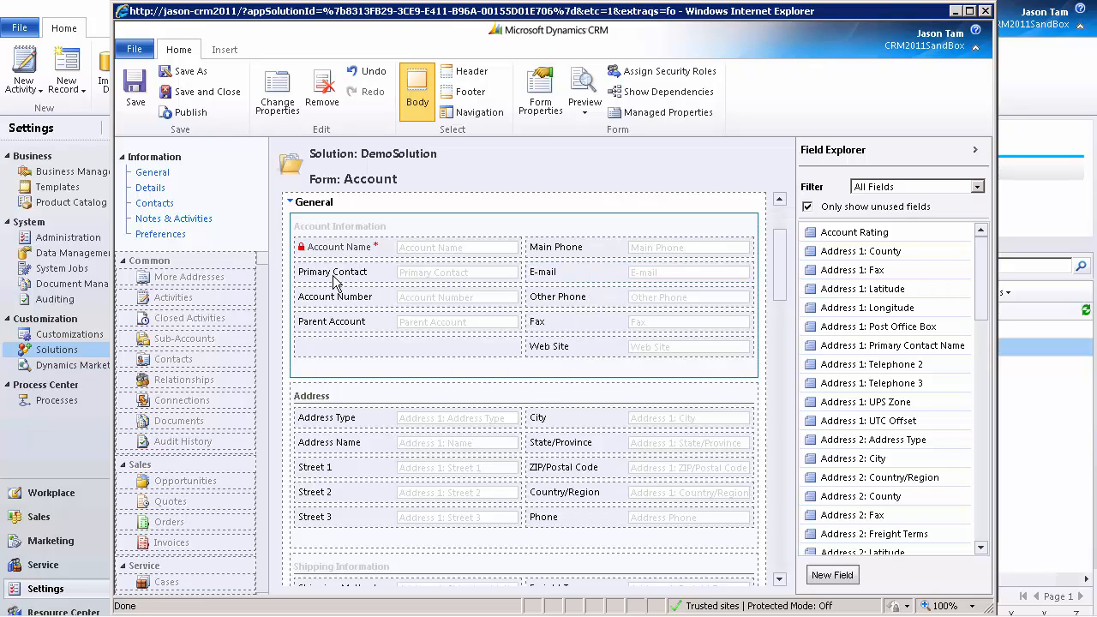
left_click(317, 398)
left_click_drag(317, 398, 325, 257)
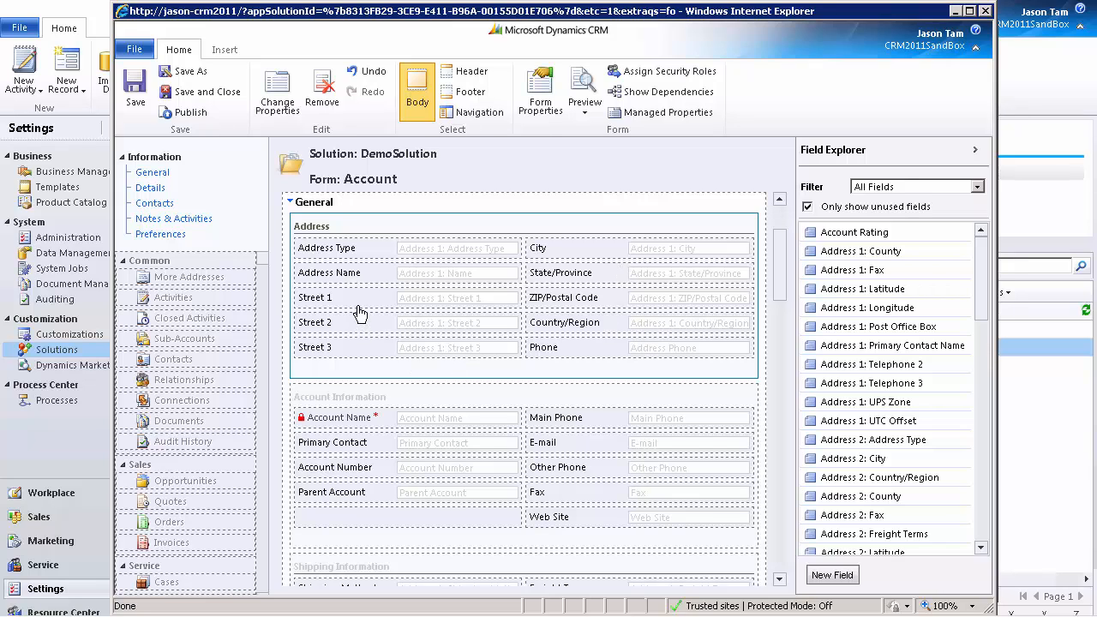
left_click(330, 216)
left_click_drag(330, 214, 311, 257)
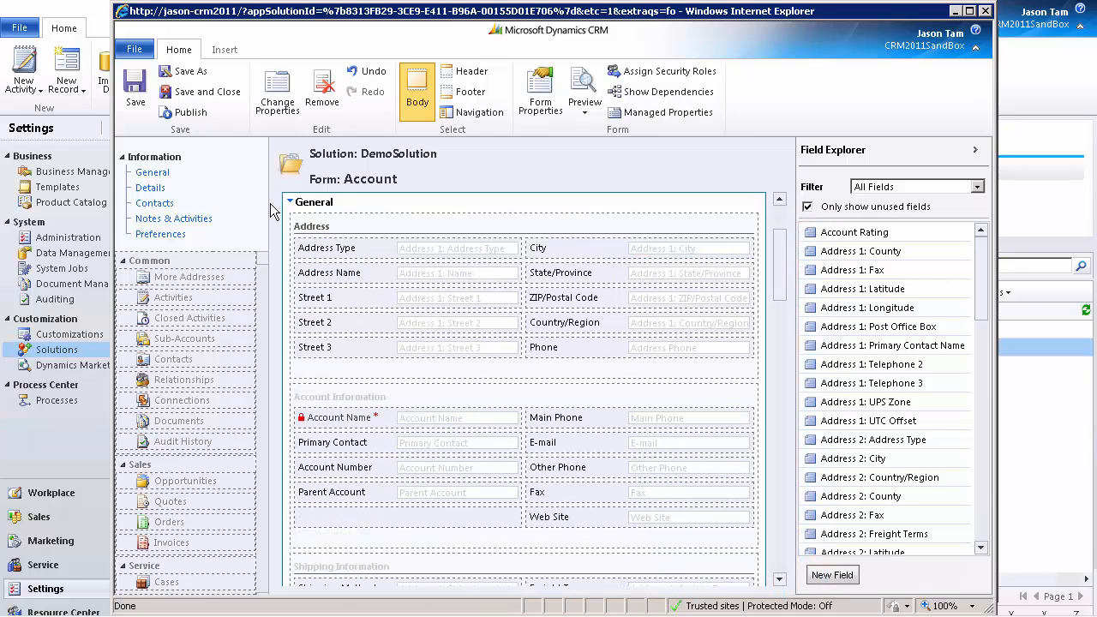
Go through the form's Notes & Activities, Details, General and Contacts tabs to examine their layout.
left_click(165, 221)
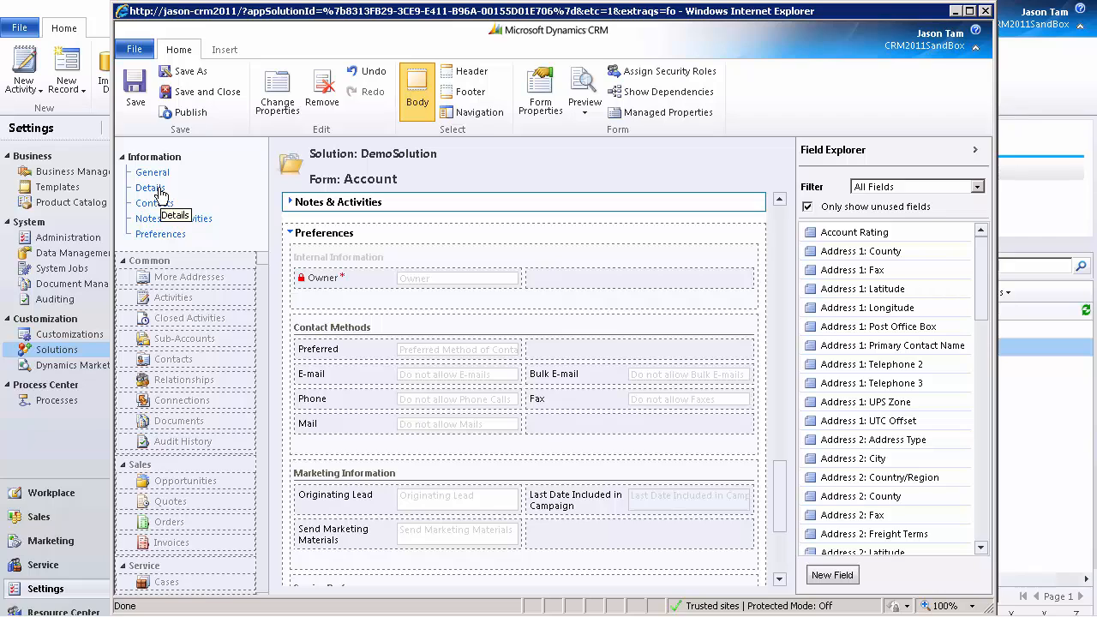
left_click(152, 189)
left_click(155, 173)
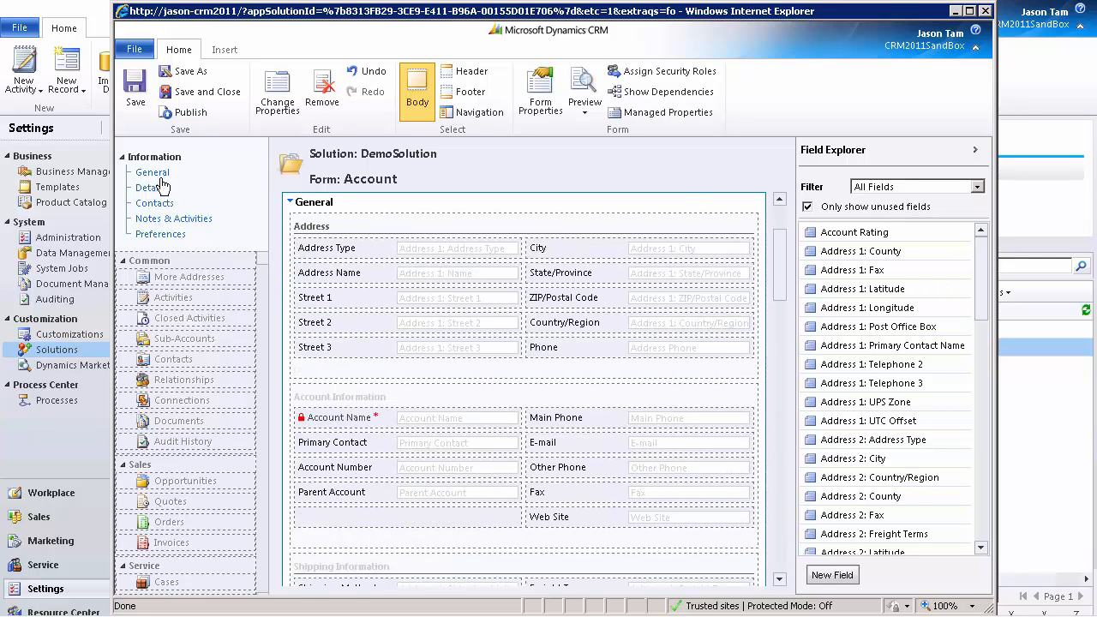
left_click(163, 222)
left_click(161, 205)
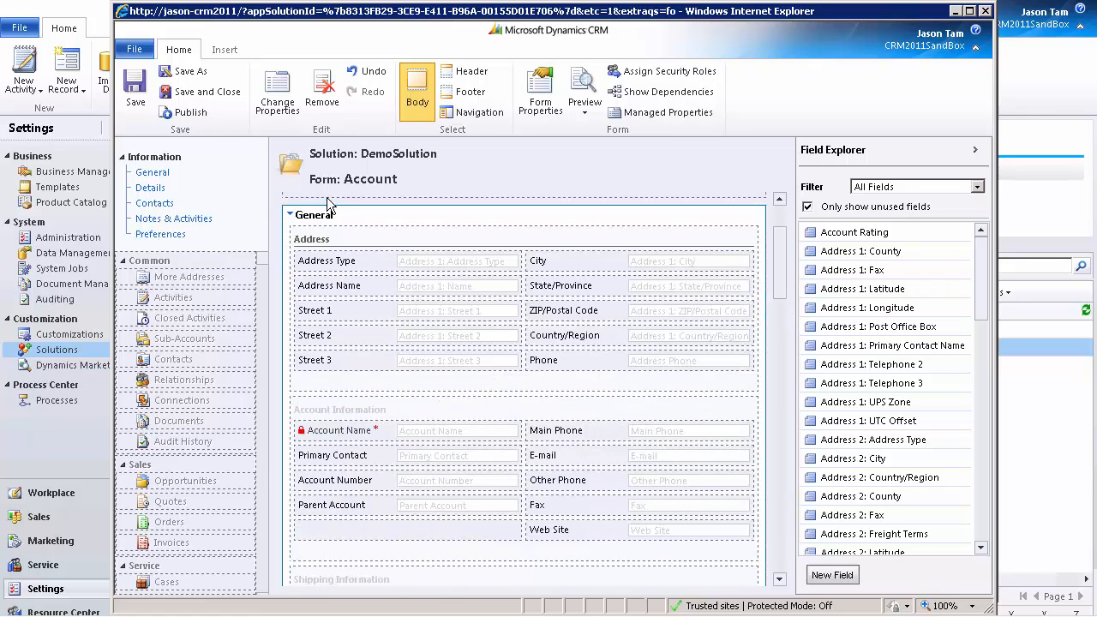
Insert a sub-grid into the General tab's Address section and name it RandomGrid.
left_click(224, 49)
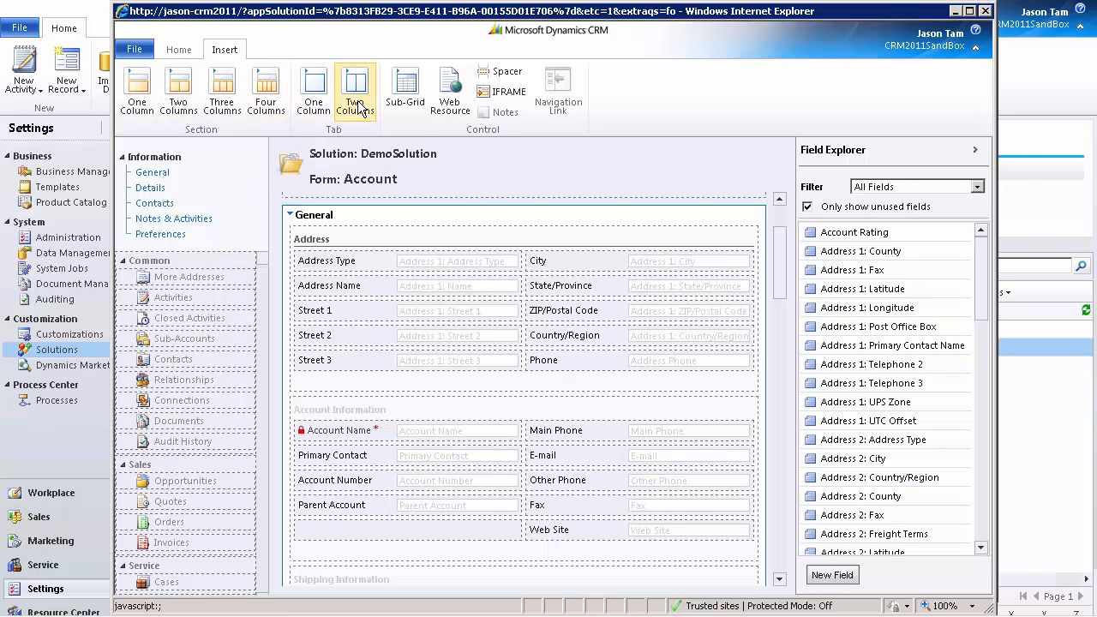
left_click(315, 107)
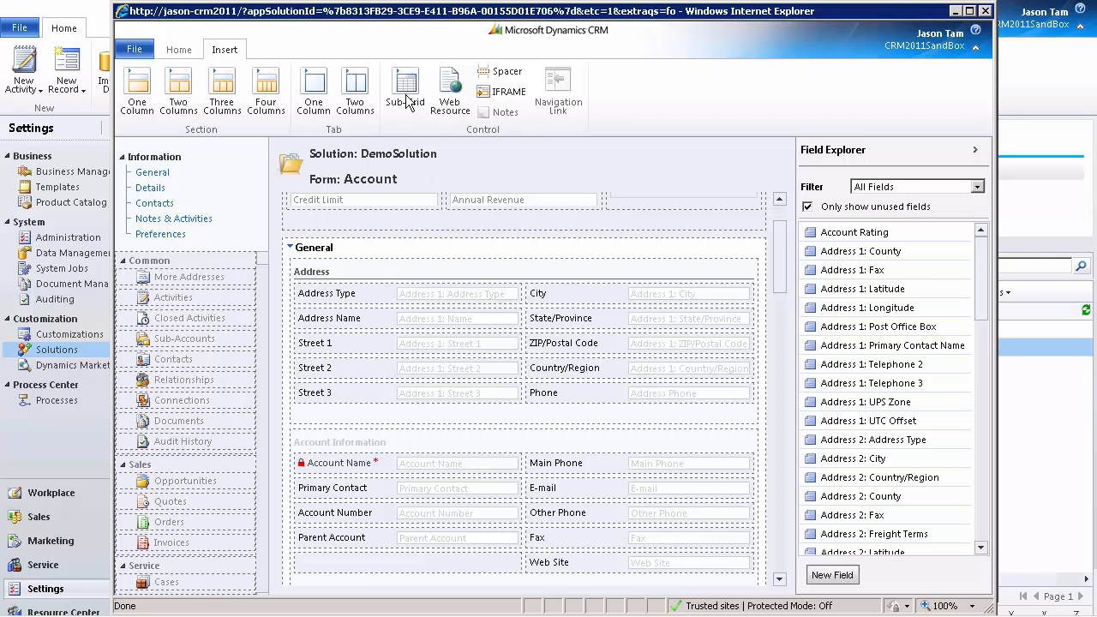
scroll(382, 400, "up", 2)
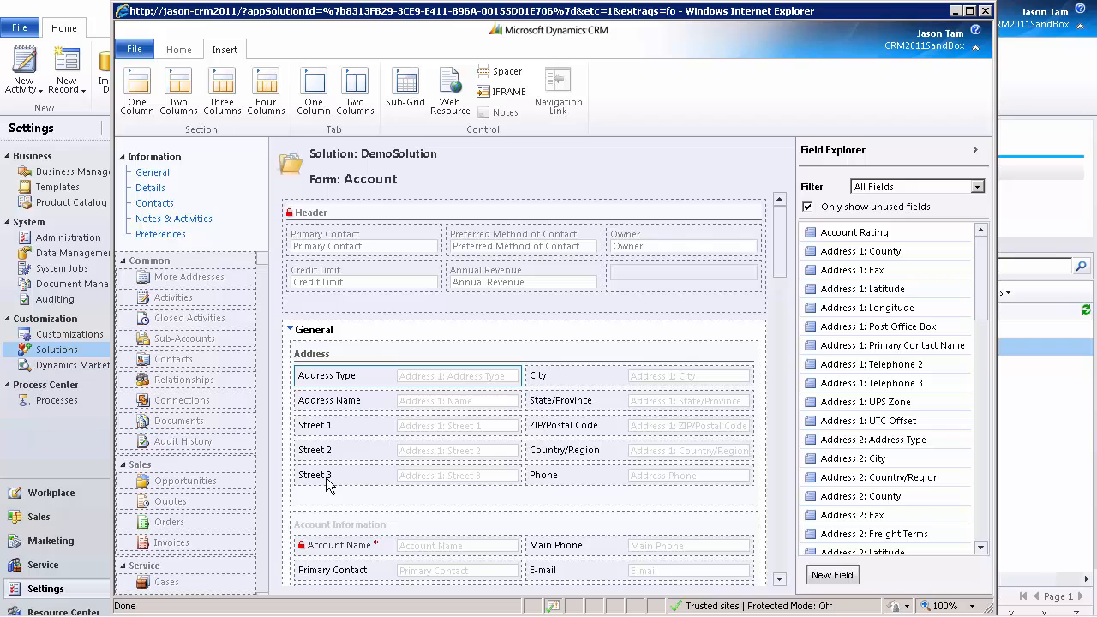
left_click(359, 479)
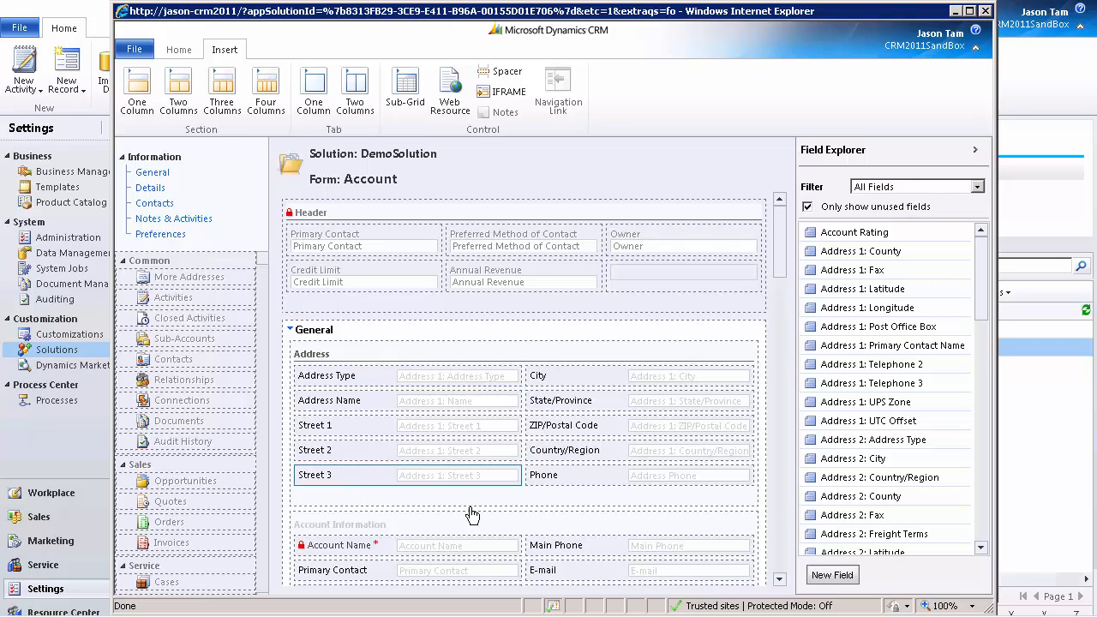
left_click(406, 86)
left_click(506, 146)
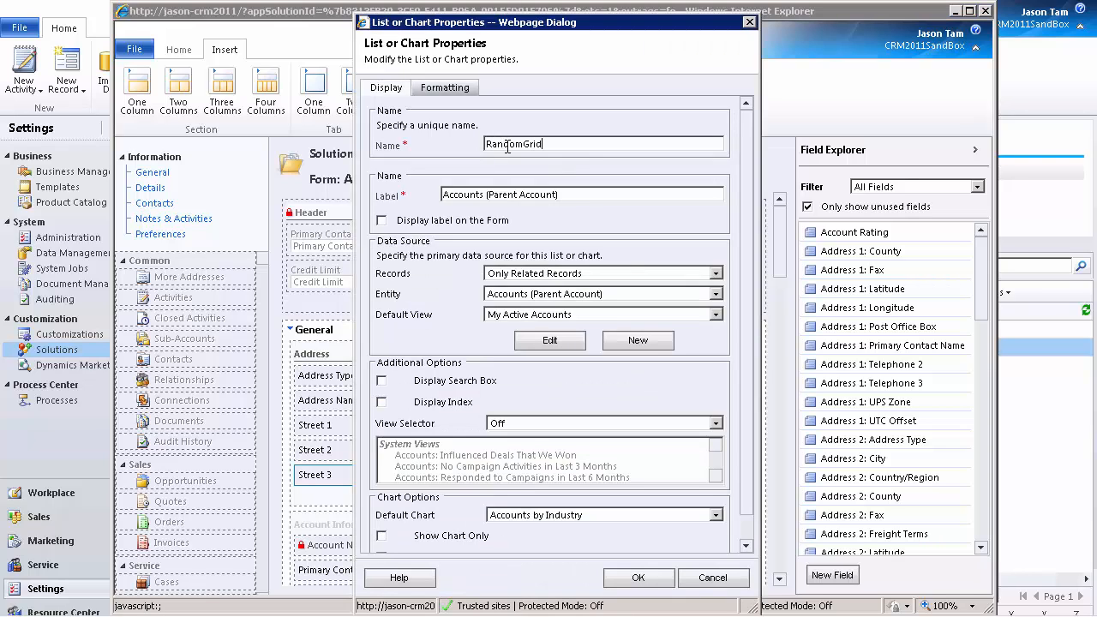
Set the sub-grid's records to All Record Types, its entity to Connections and its default view to Active Connections.
left_click(643, 272)
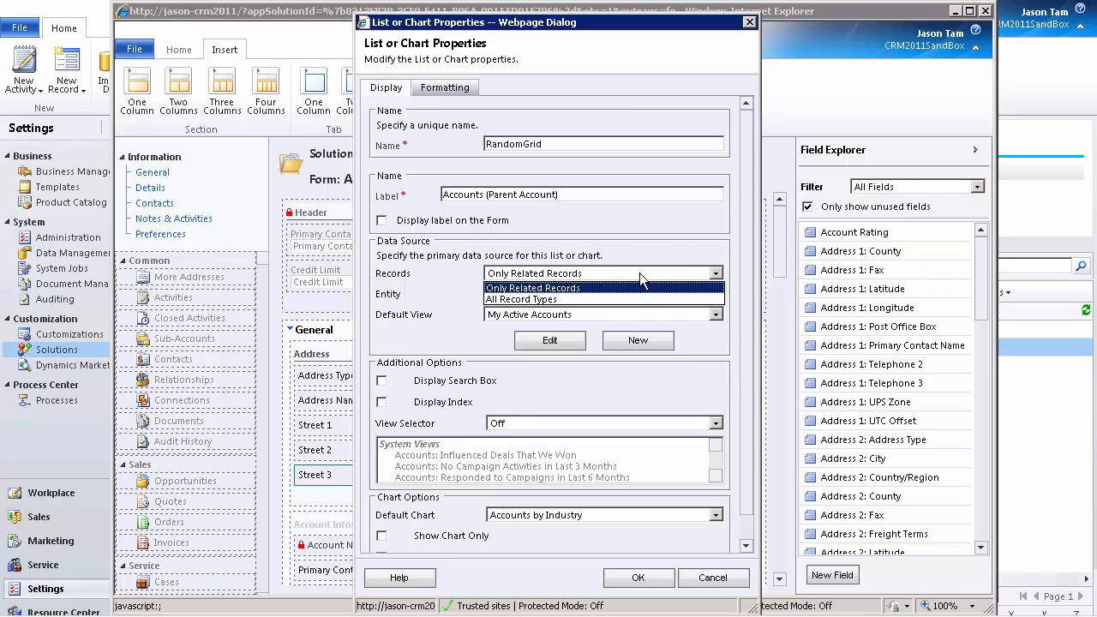
left_click(549, 299)
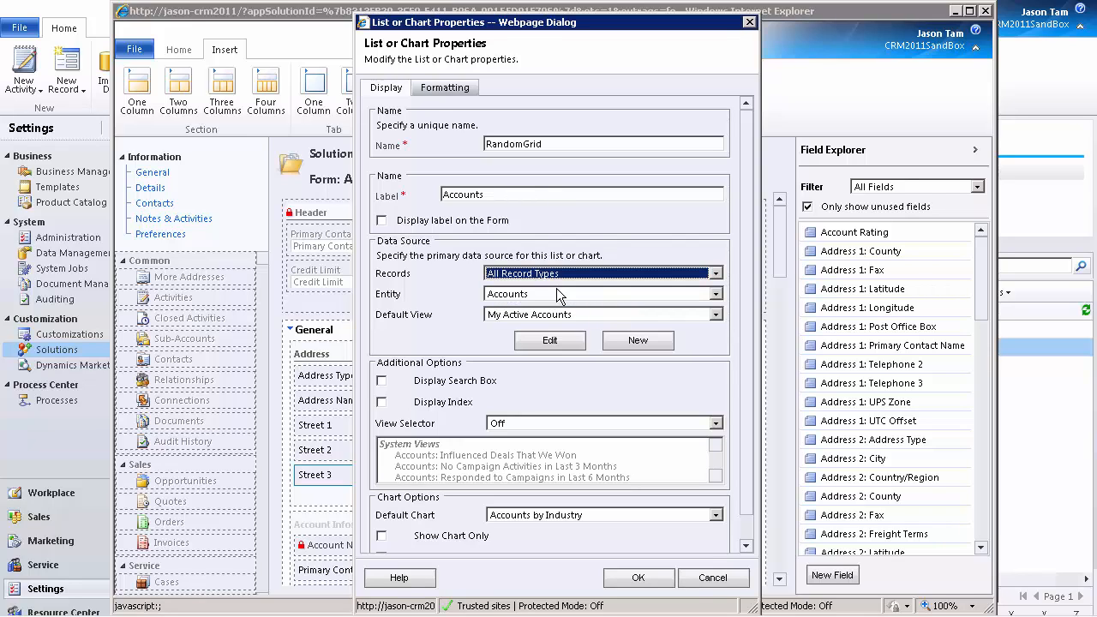
left_click(556, 292)
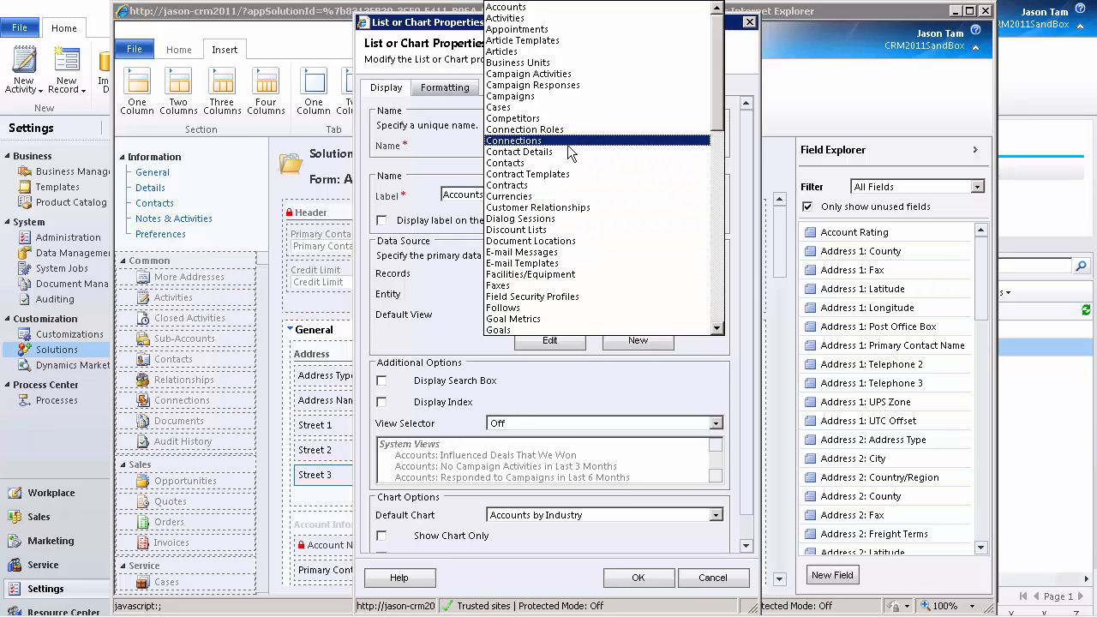
left_click(567, 146)
left_click(546, 315)
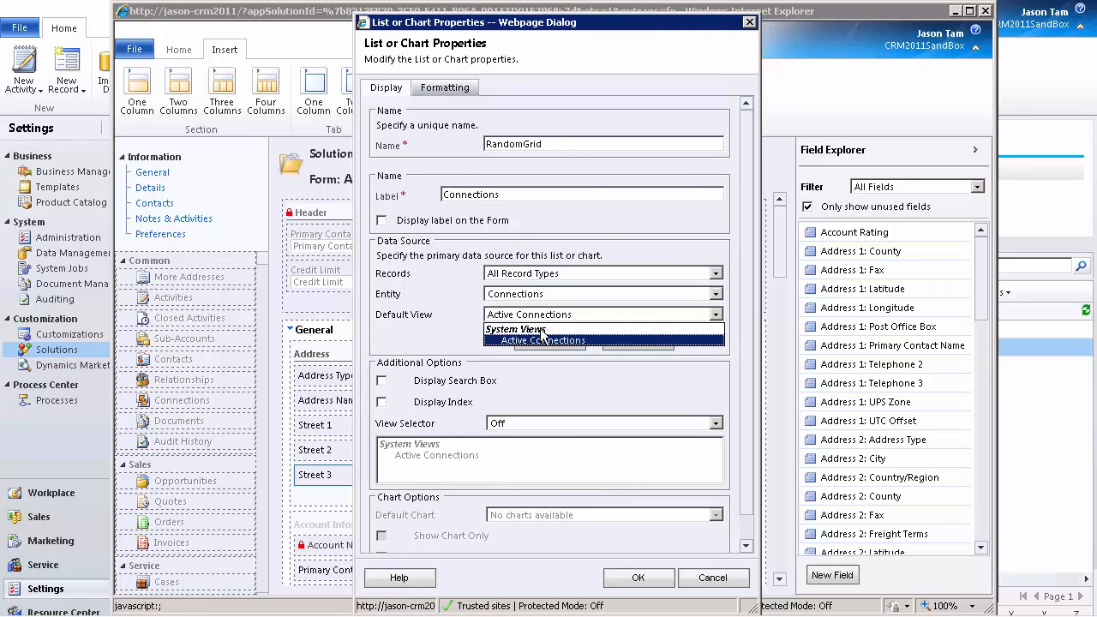
left_click(541, 340)
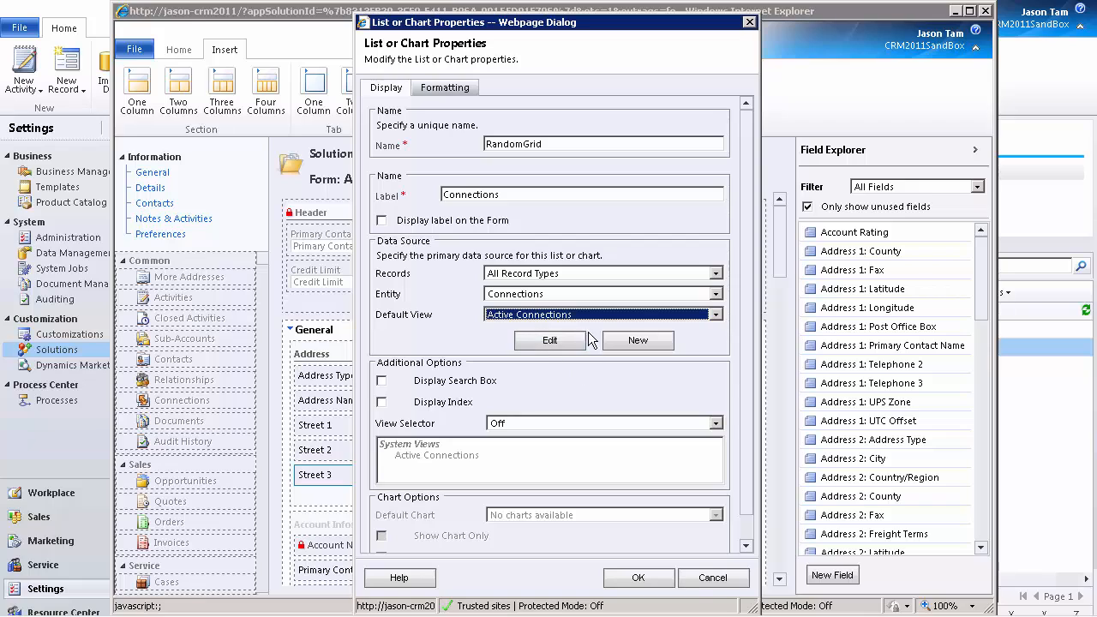
Set the sub-grid to Only Related Records of Faxes (Regarding) with the My Faxes default view, and add it to the form.
left_click(557, 273)
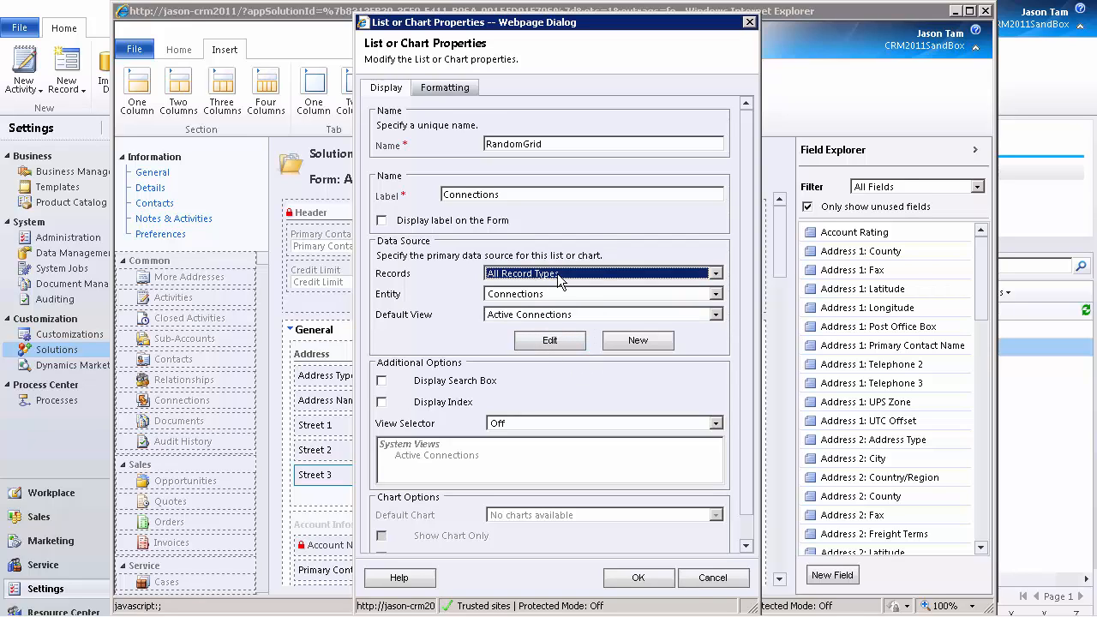
left_click(557, 288)
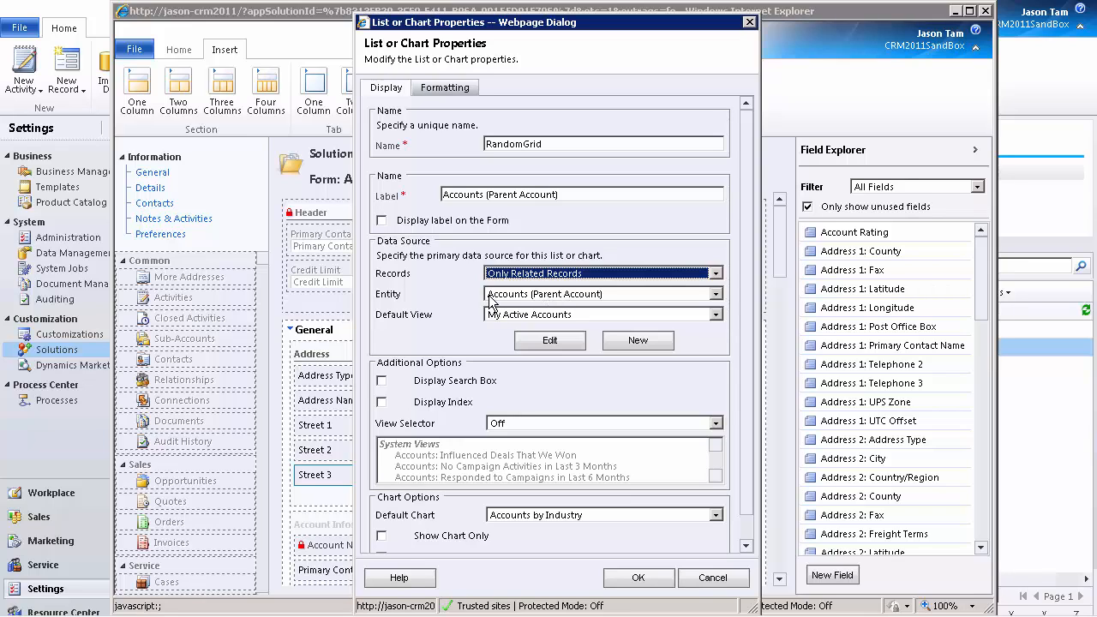
left_click(586, 294)
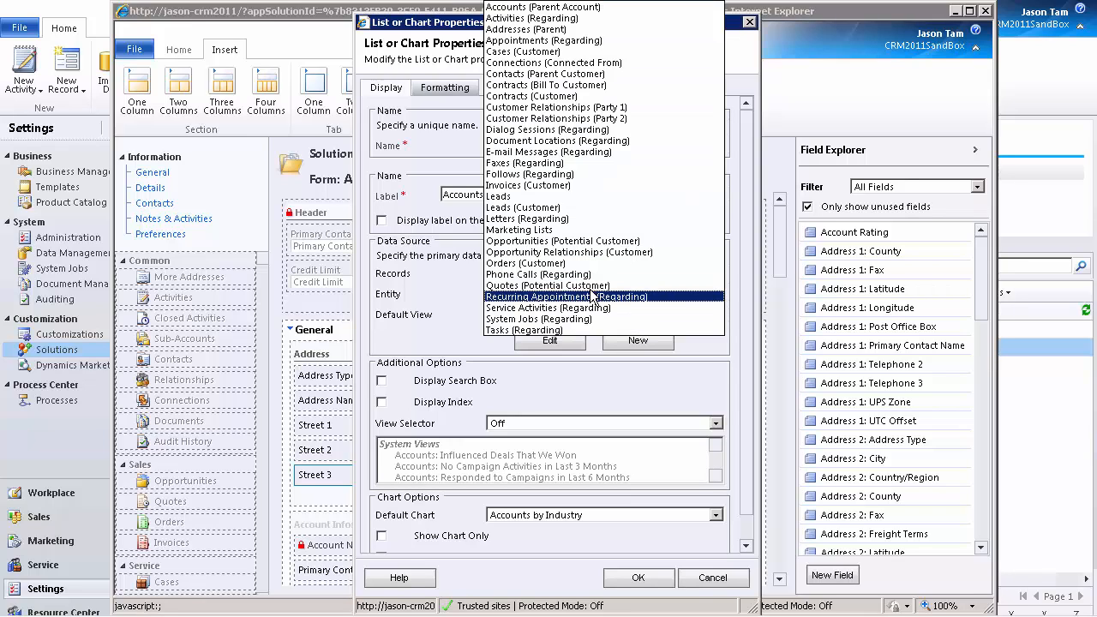
left_click(526, 165)
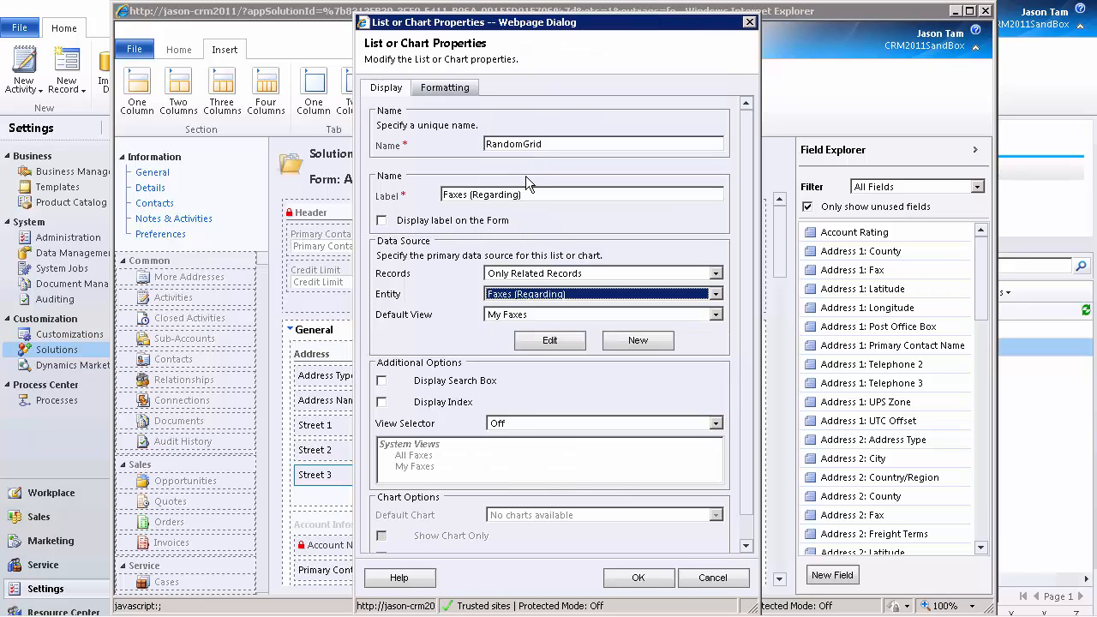
left_click(714, 315)
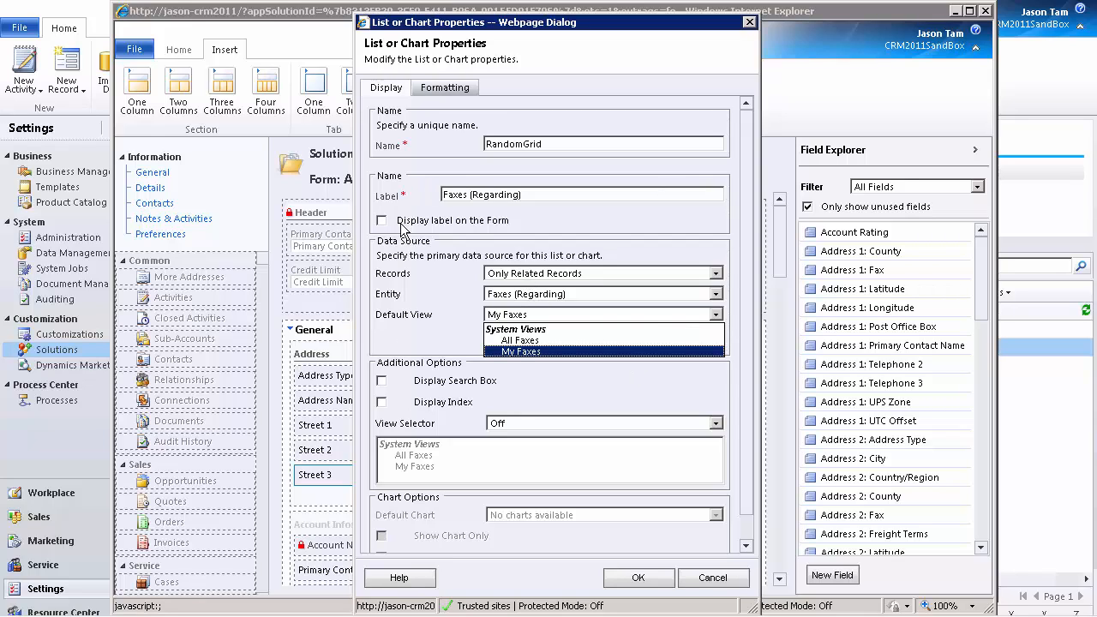
left_click(535, 352)
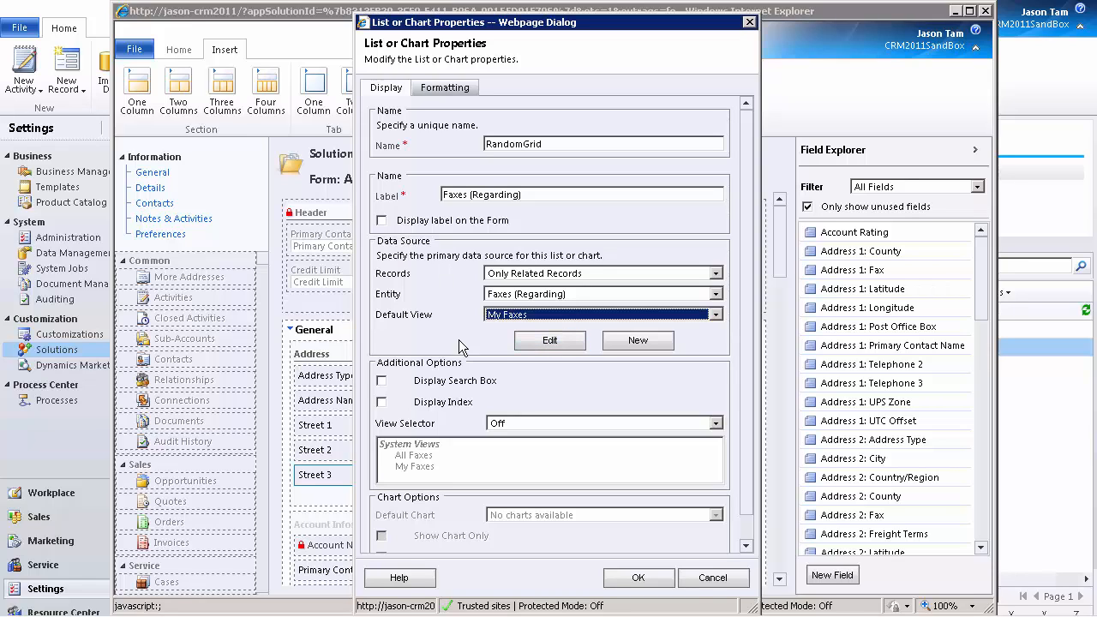
left_click(572, 373)
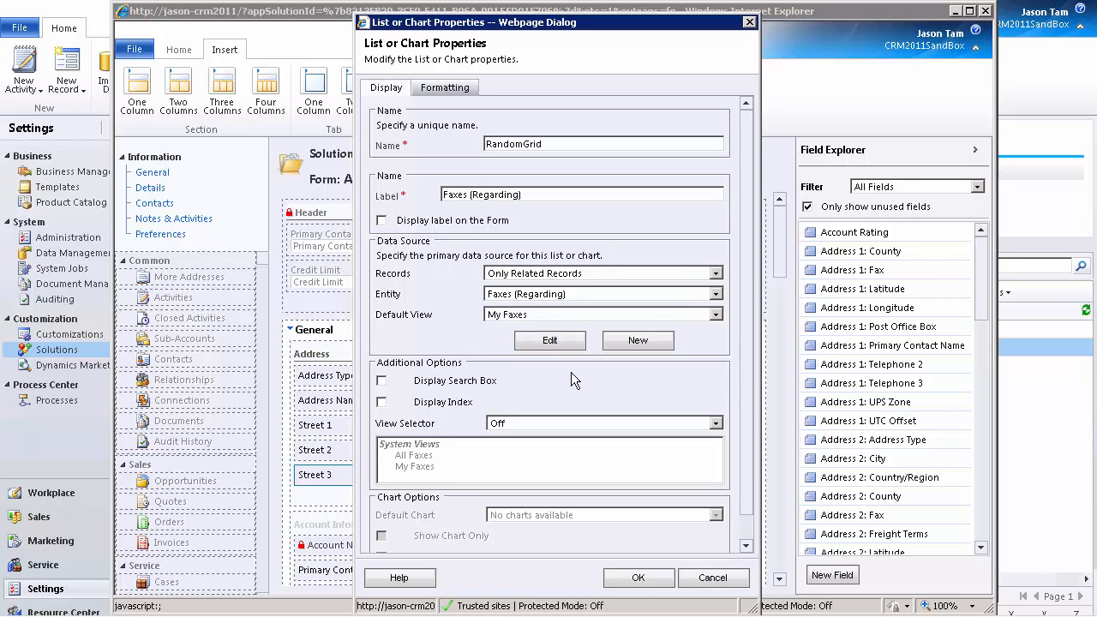
left_click(638, 580)
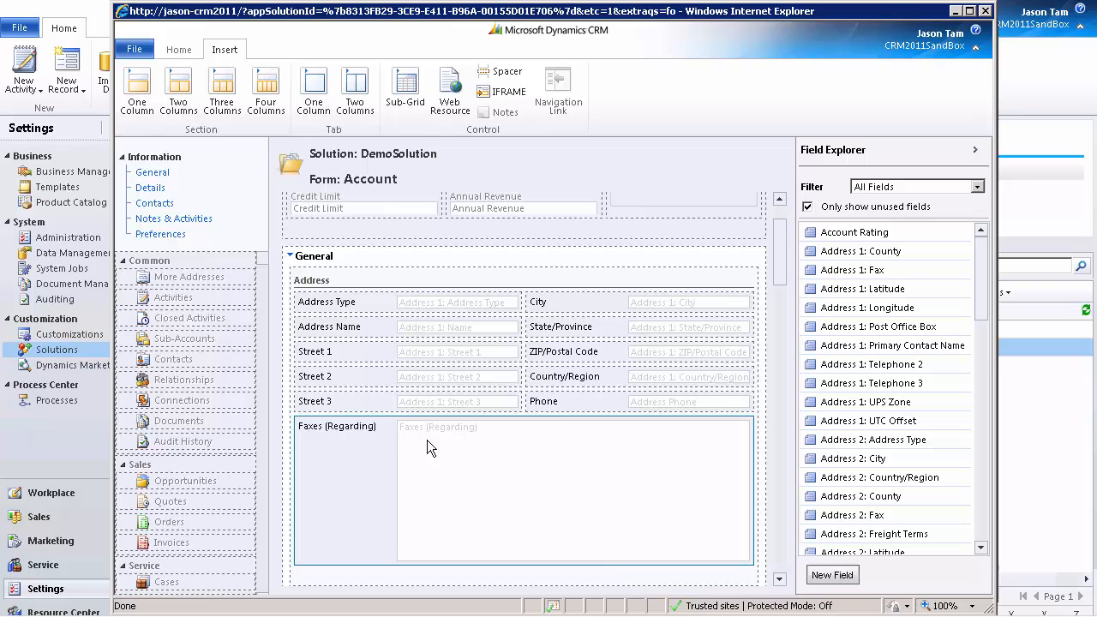
Move the Faxes (Regarding) sub-grid directly below the Address Type row and close the form editor.
left_click_drag(370, 442, 370, 350)
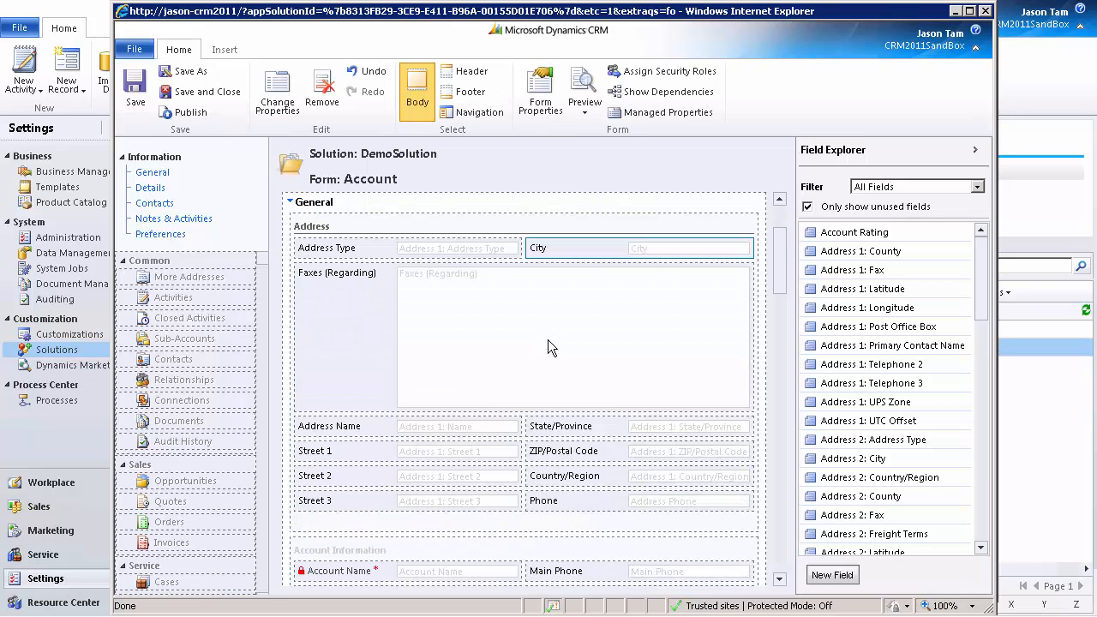
left_click(539, 248)
left_click(986, 11)
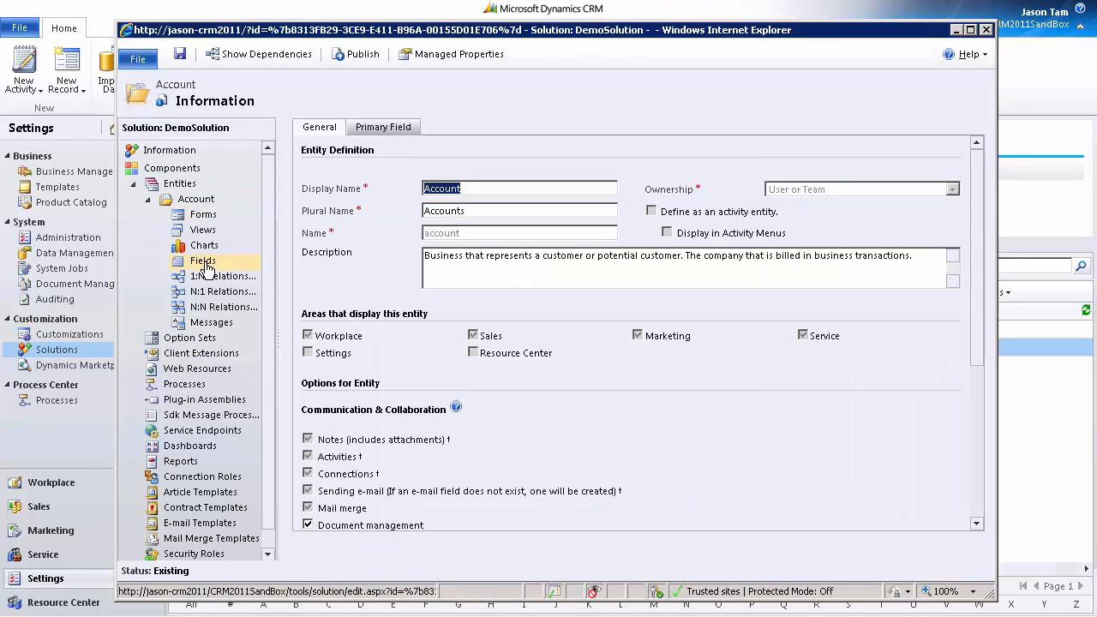
Change the display name of the Account entity's address1_city field to City Name, save it, and publish the entity.
left_click(204, 262)
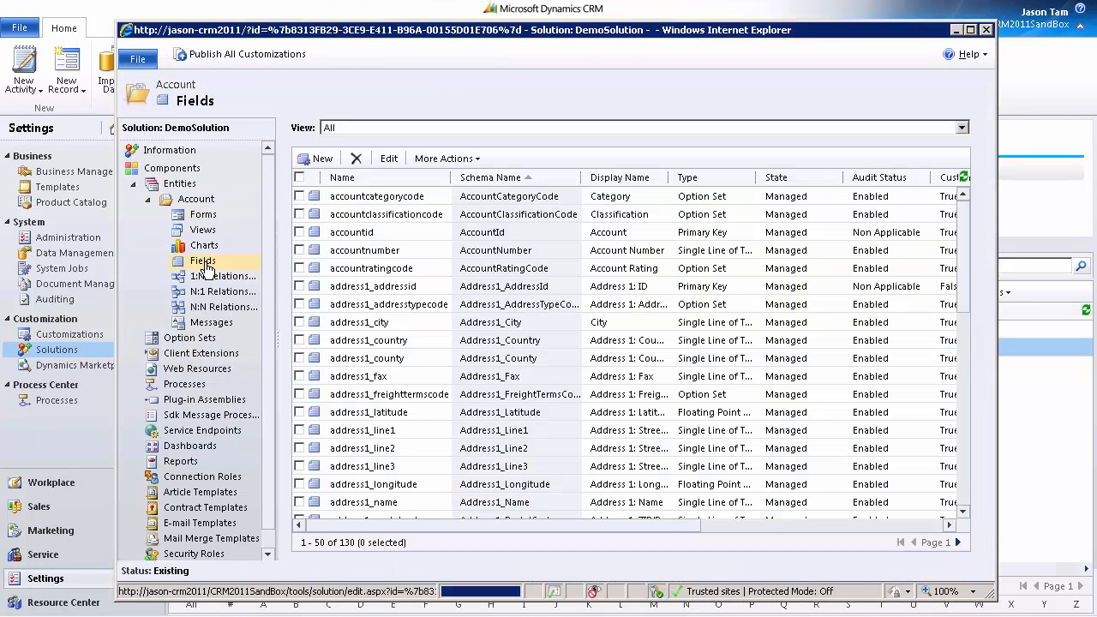
double_click(617, 329)
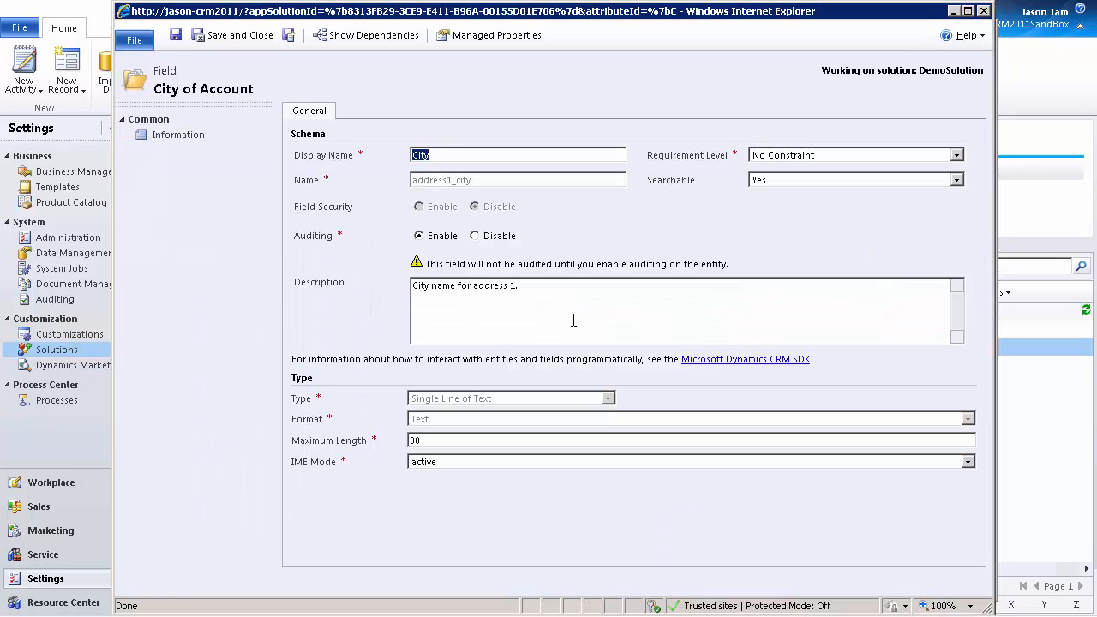
left_click(476, 158)
type("Name")
left_click(214, 37)
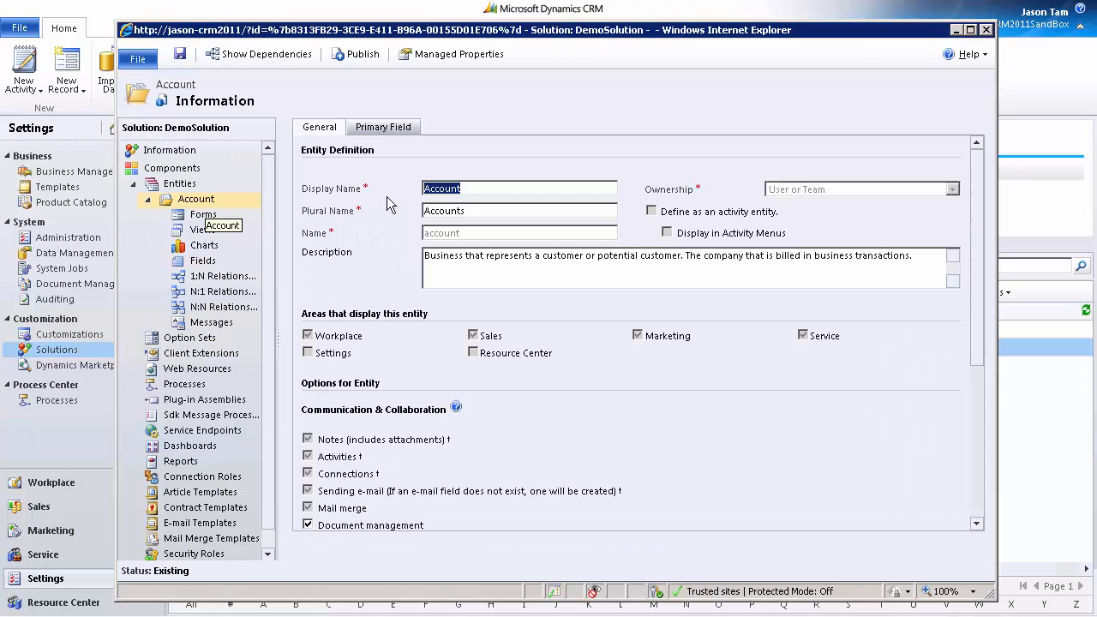
left_click(358, 56)
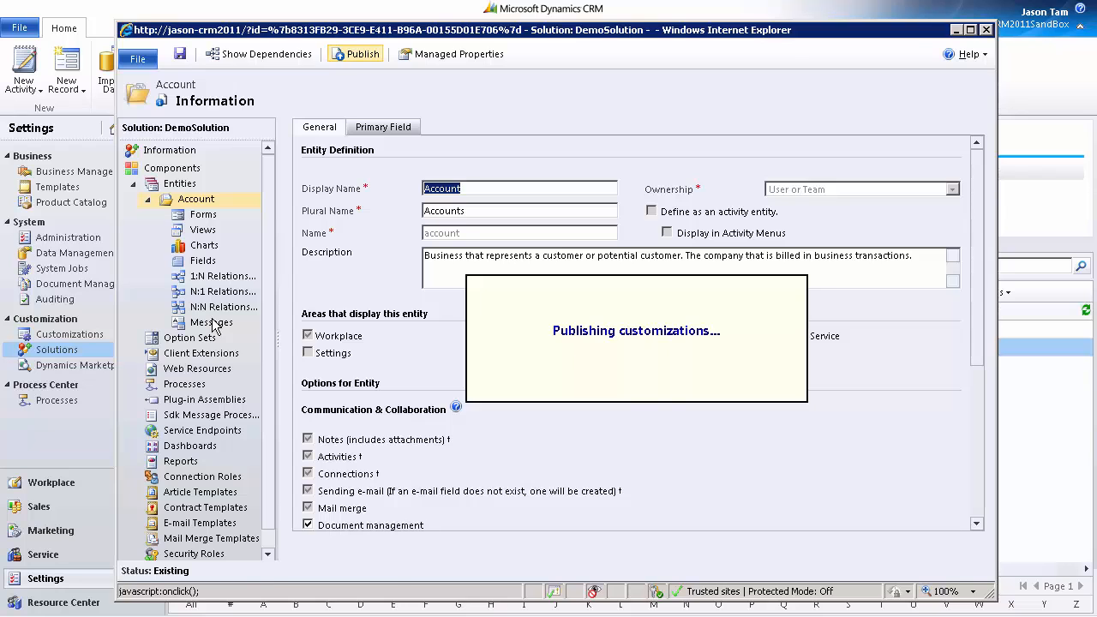
Open Account's Information main form and change the city field's label in the Address section to City Name Random.
left_click(205, 216)
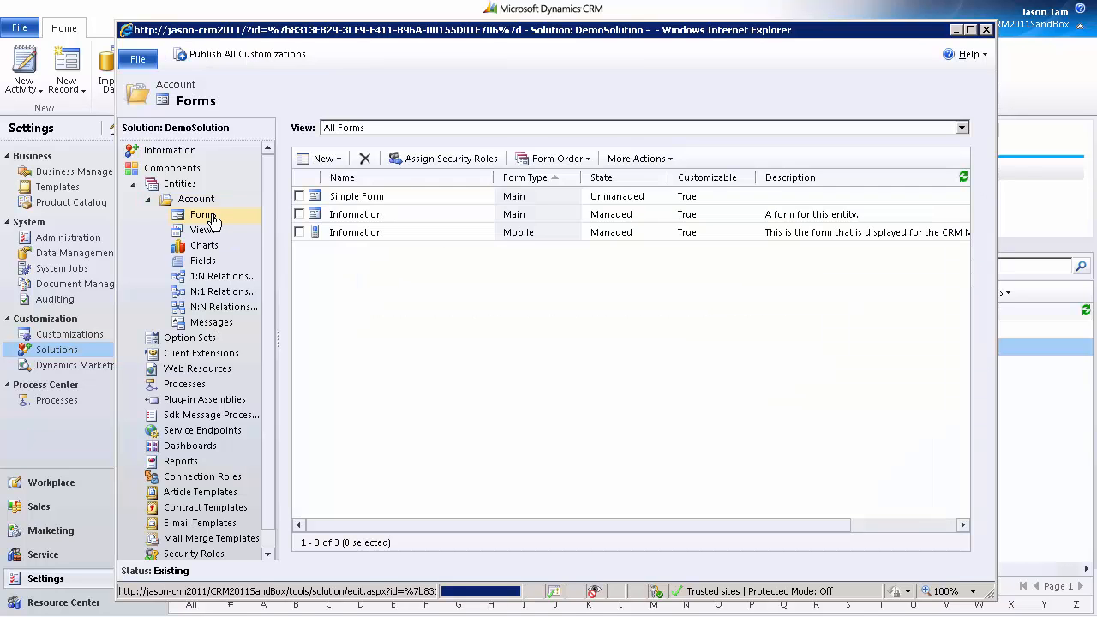
left_click(354, 215)
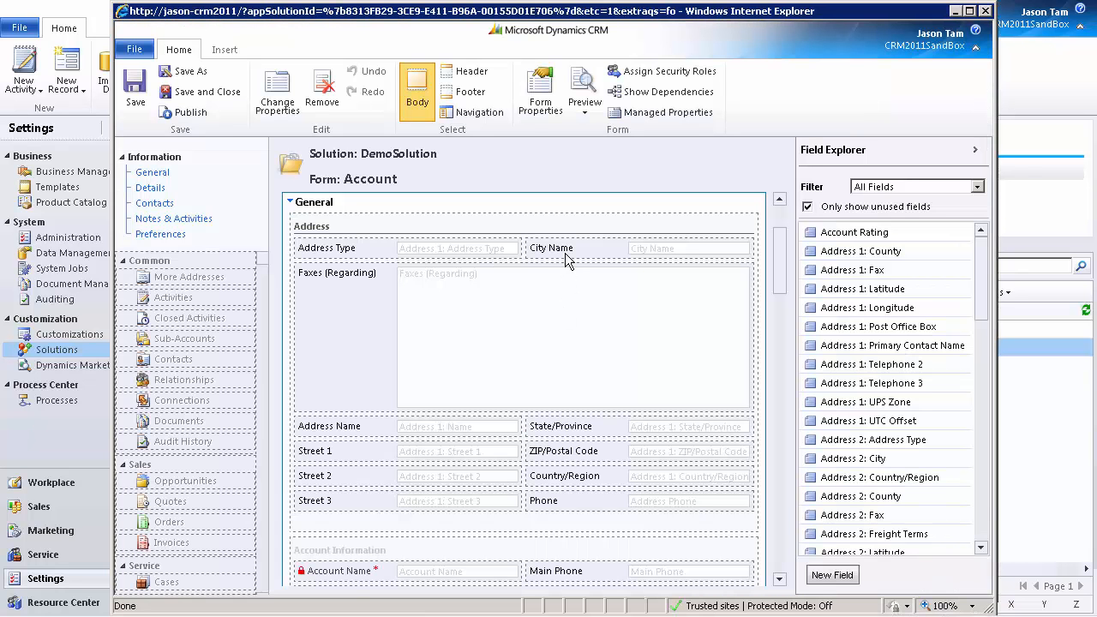
left_click(606, 254)
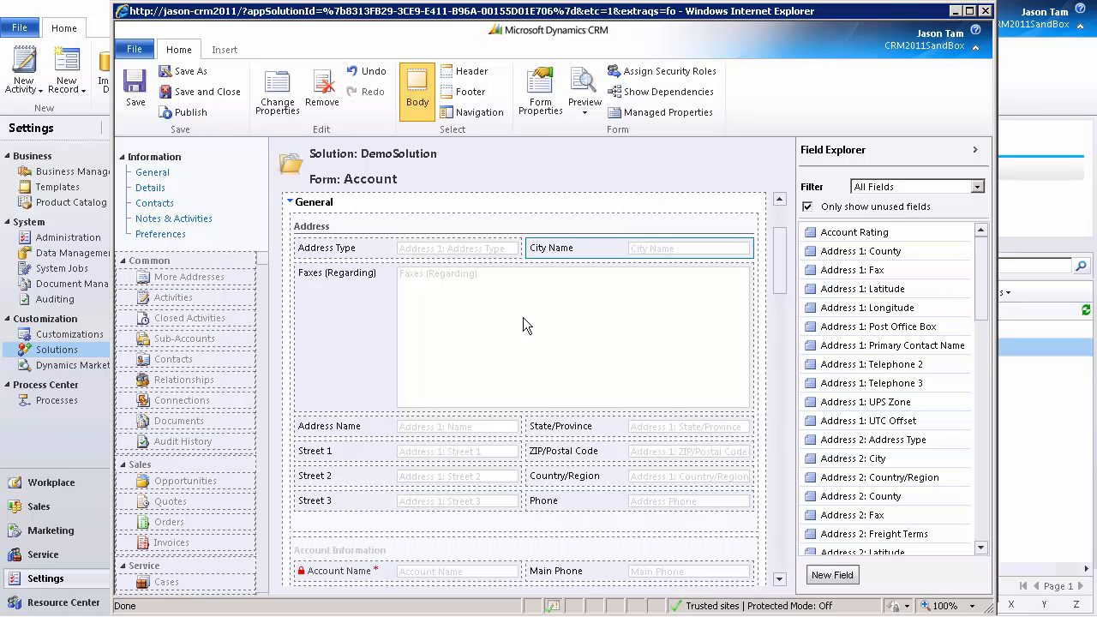
double_click(570, 248)
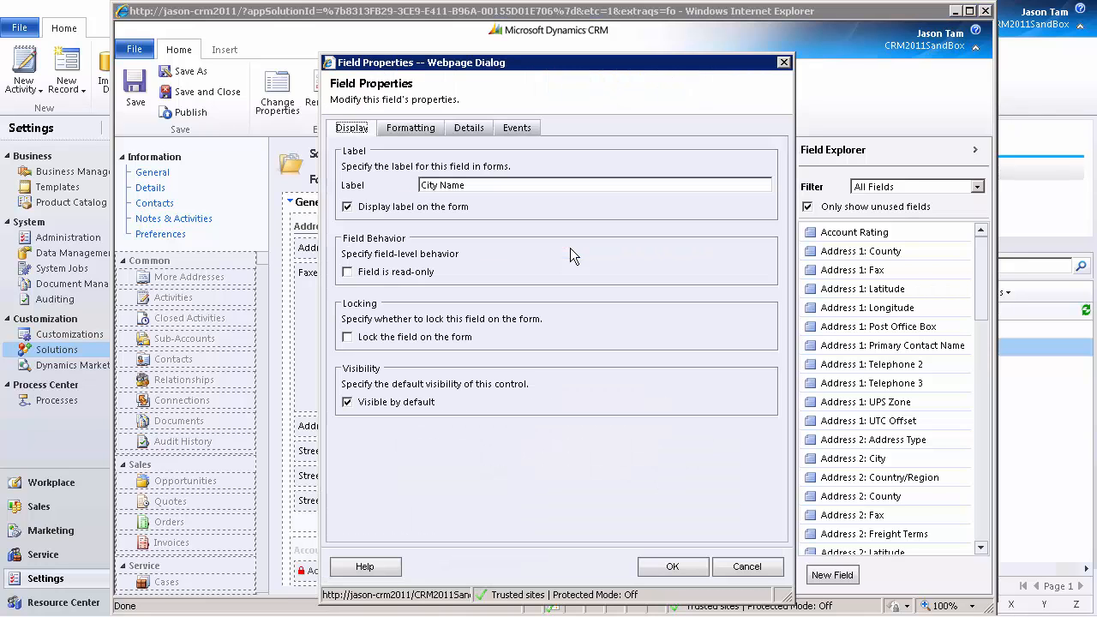
type("Random")
key("Return")
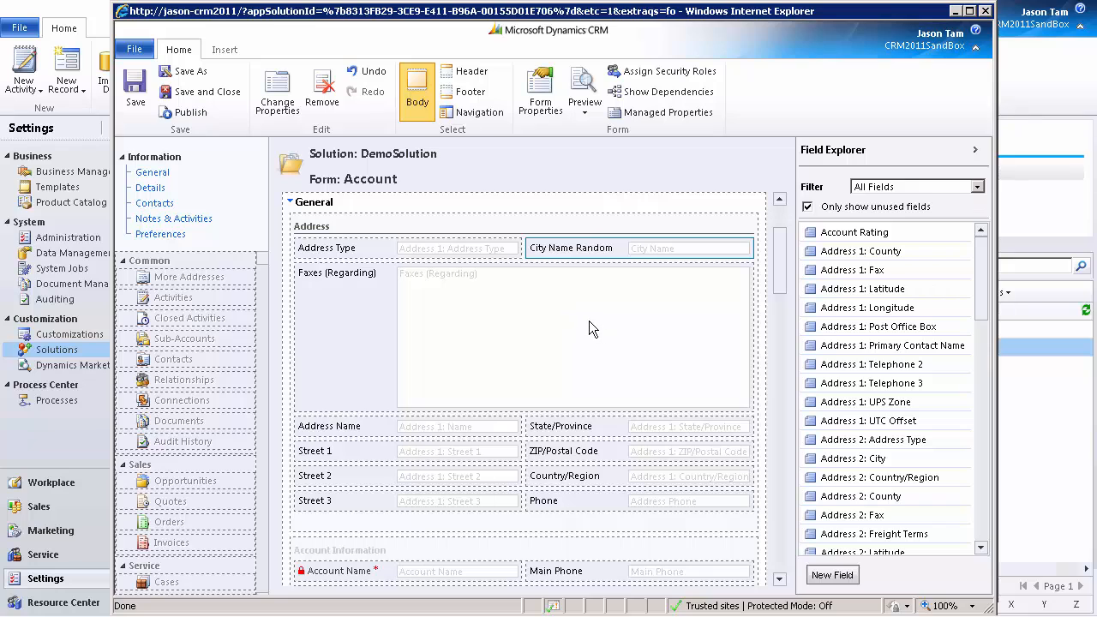
Start a new Account field with the display name Alternate City and the name joe_AlternateCity.
left_click(832, 575)
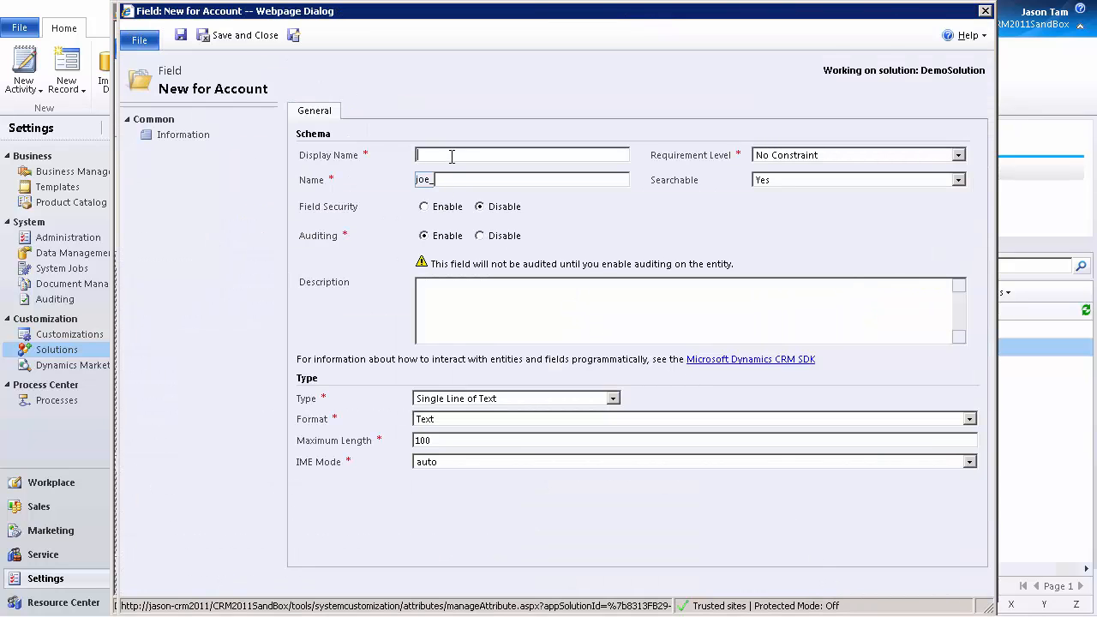
type("Alternate City")
key("Tab")
left_click(526, 180)
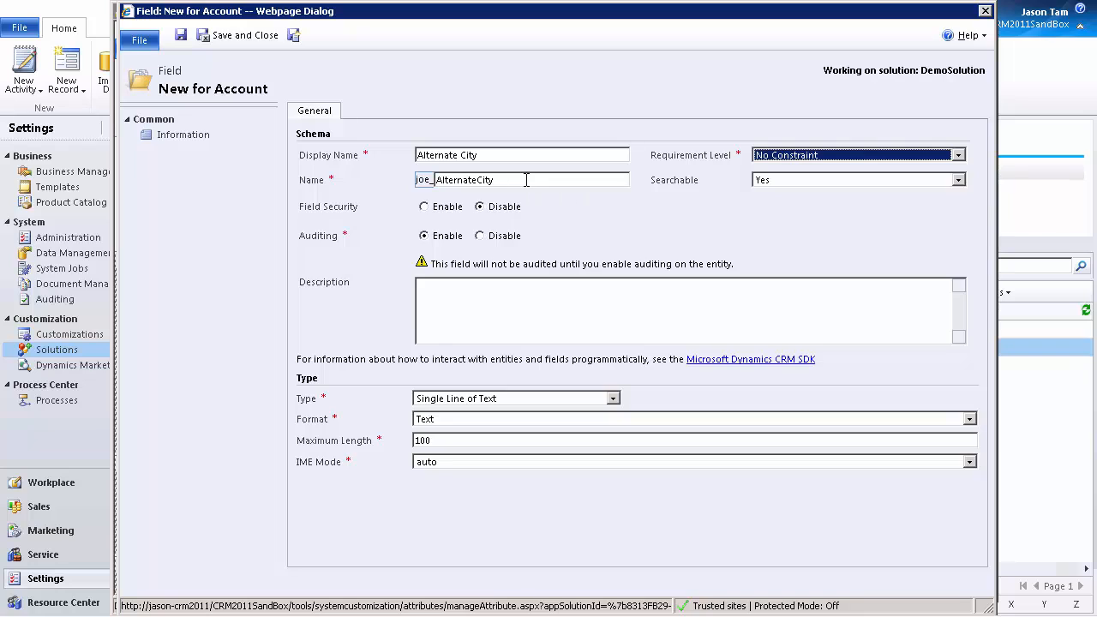
left_click_drag(526, 180, 414, 180)
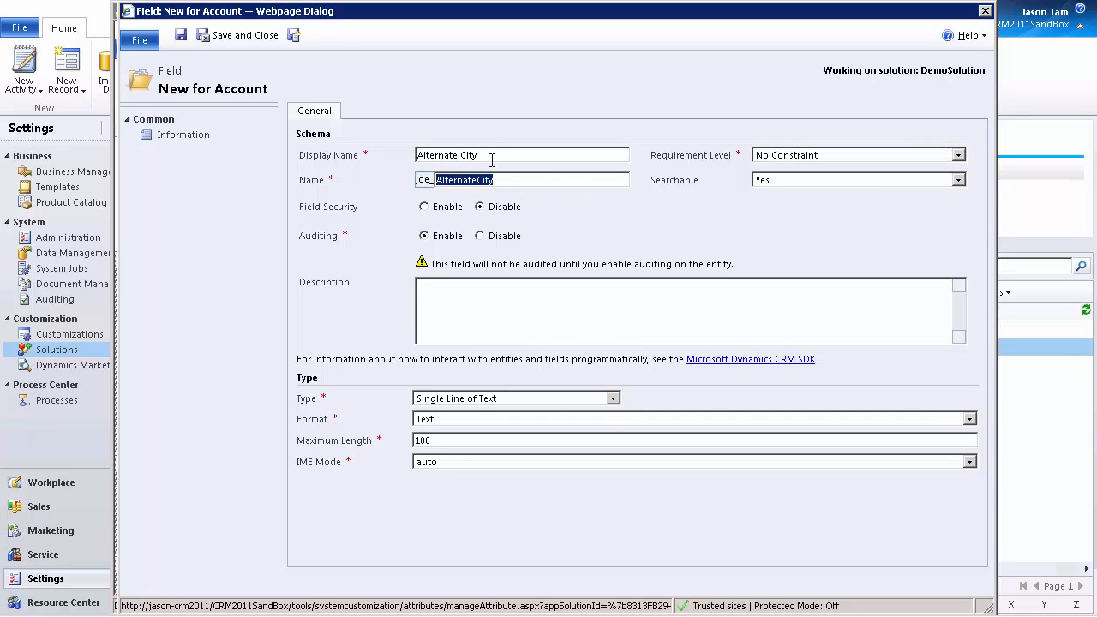
Try the Option Set and Whole Number types for the Alternate City field, and return it to Single Line of Text.
left_click(484, 399)
left_click(512, 399)
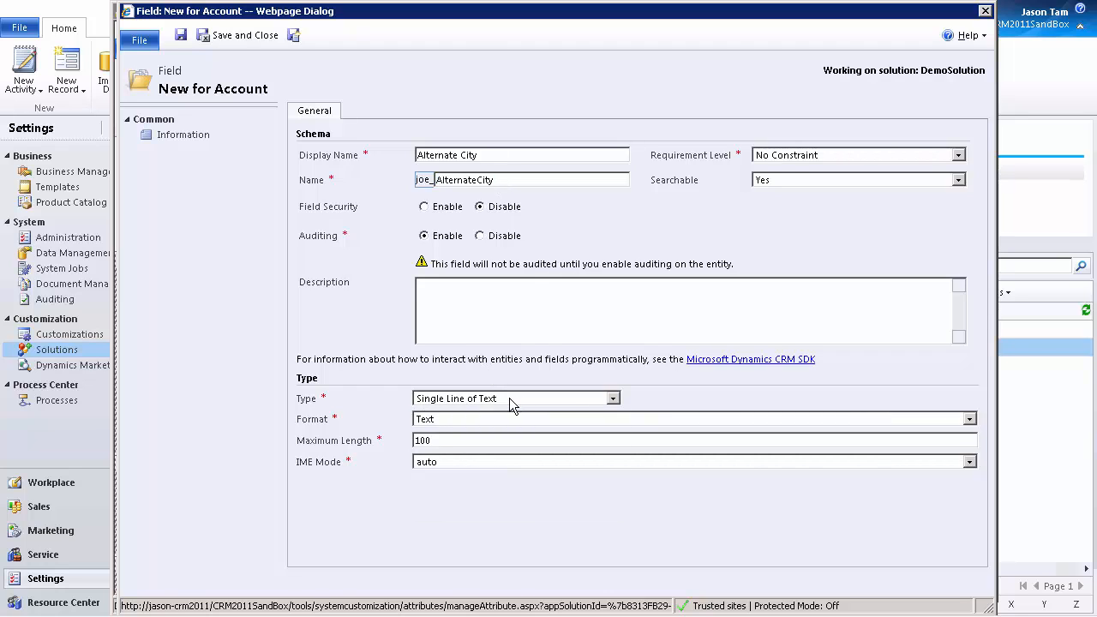
left_click(510, 398)
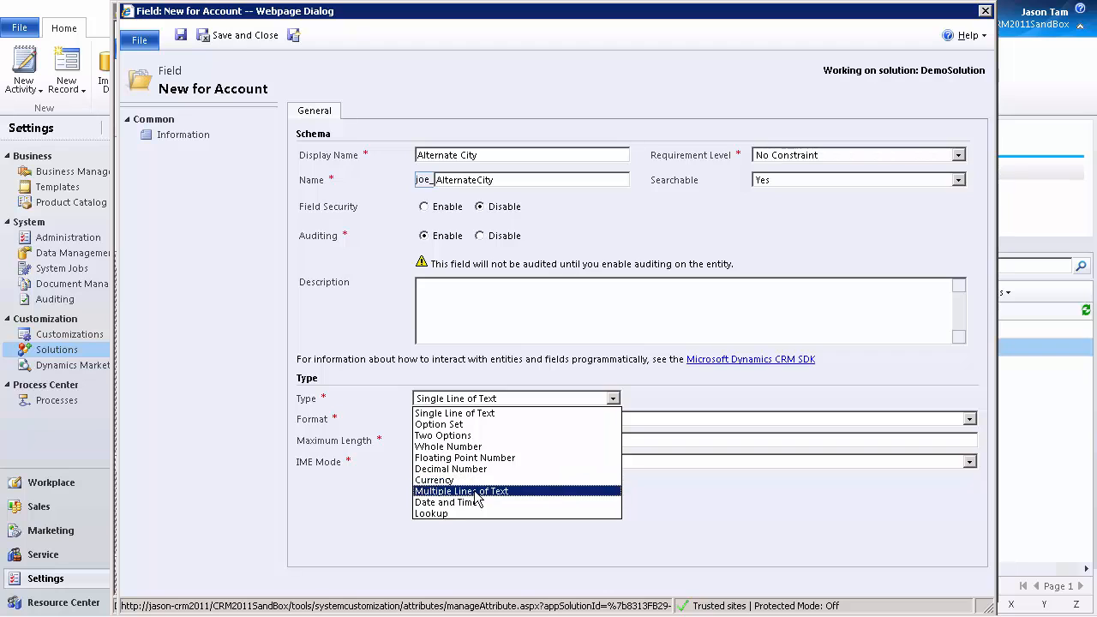
left_click(474, 425)
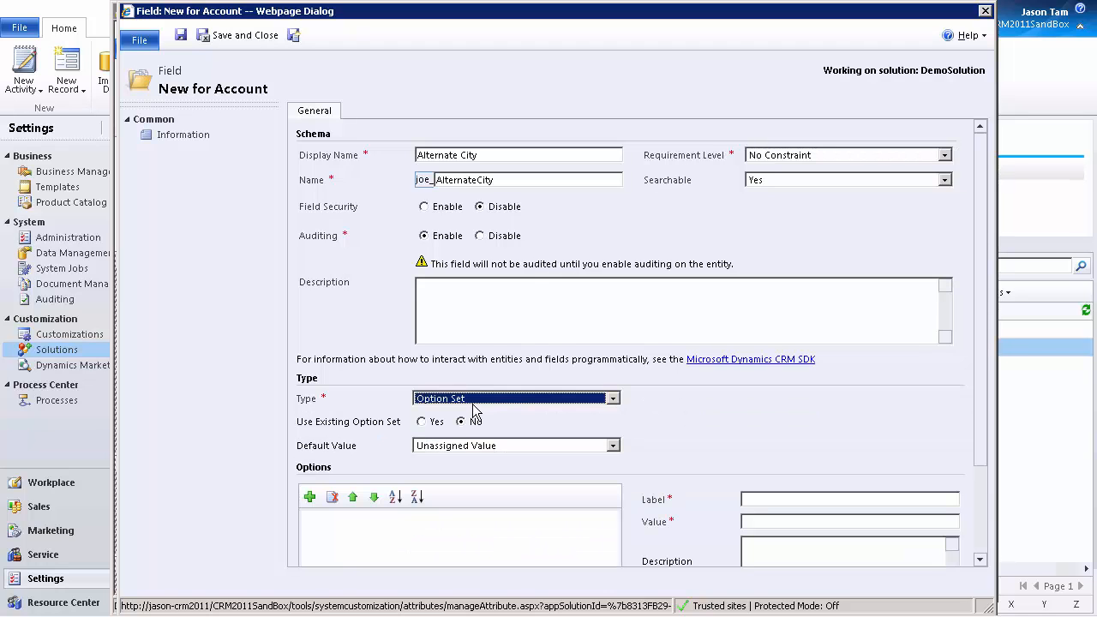
left_click(473, 402)
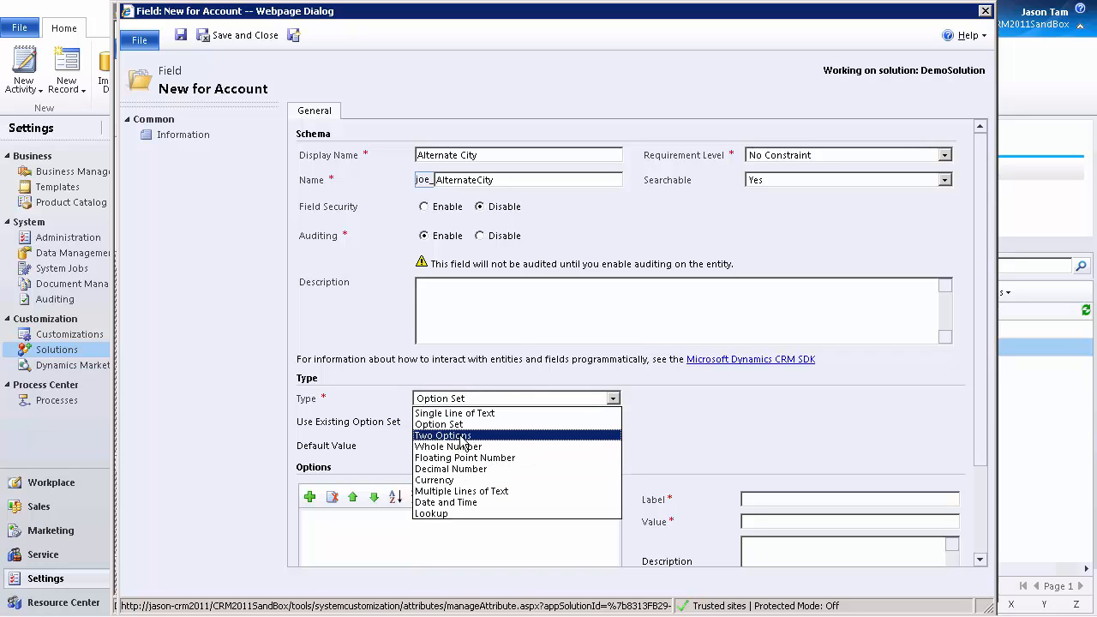
left_click(455, 447)
left_click(486, 401)
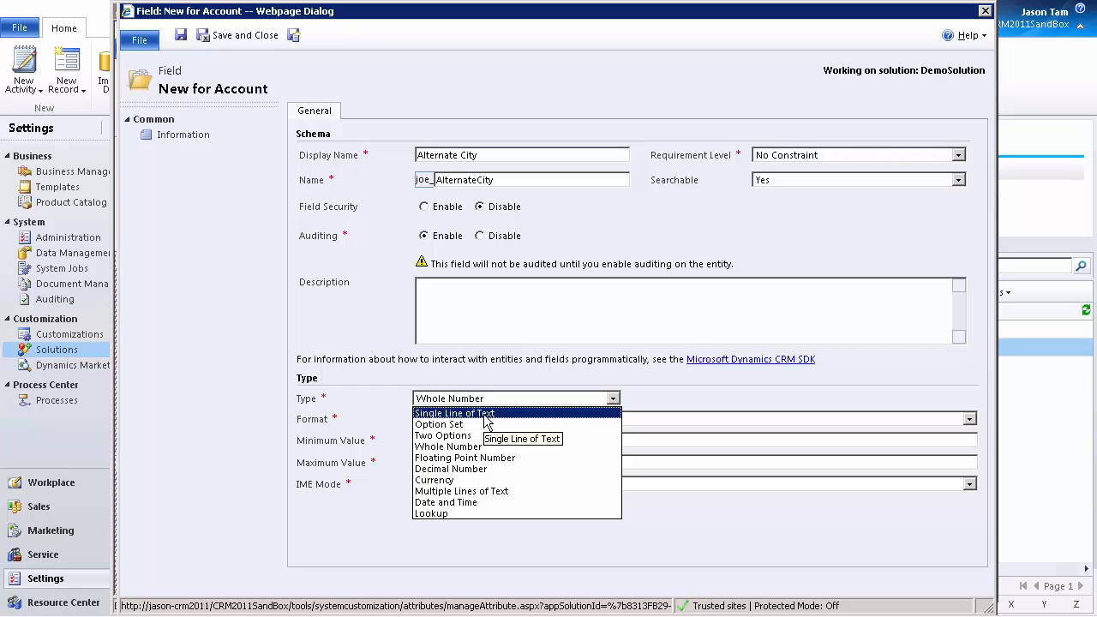
left_click(486, 415)
Save the Alternate City field and place it from the custom fields directly below Address Type in the Address section.
left_click(232, 35)
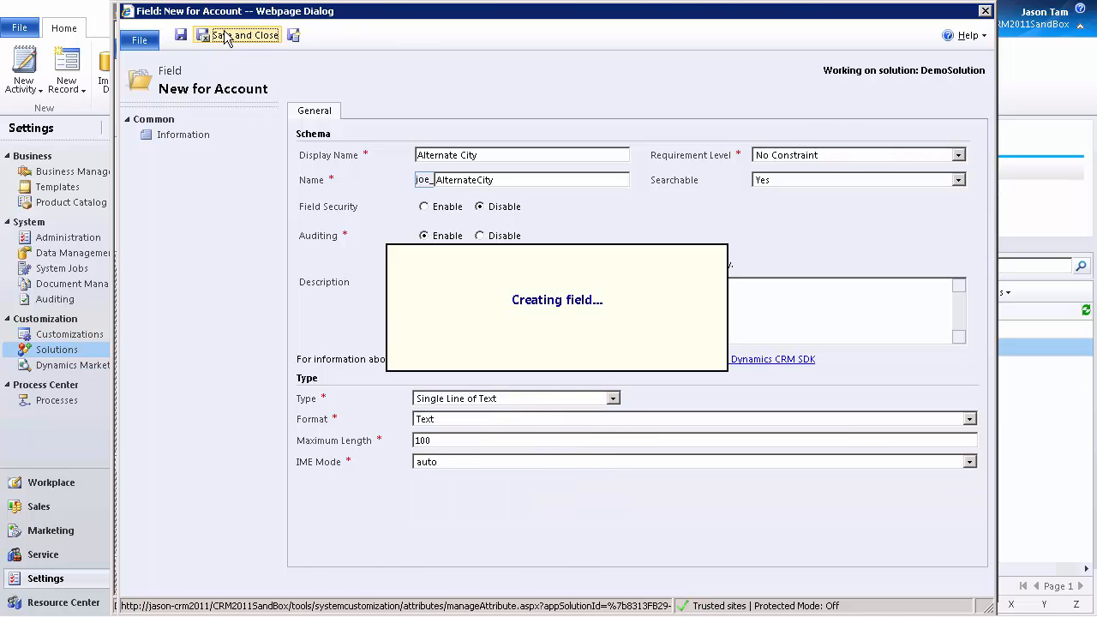
left_click(897, 187)
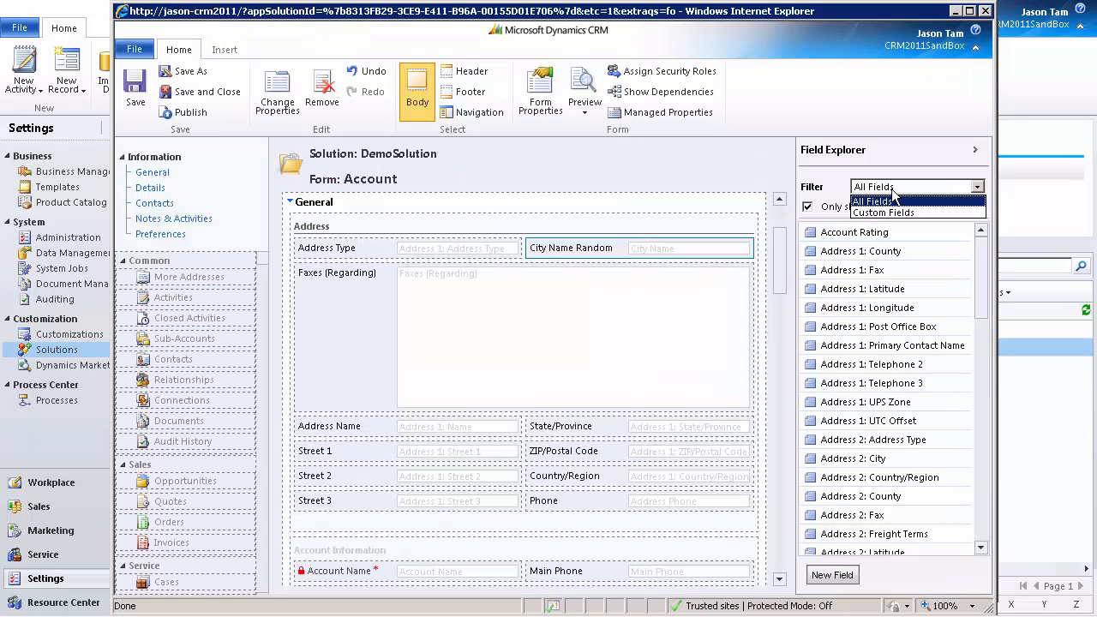
left_click(889, 214)
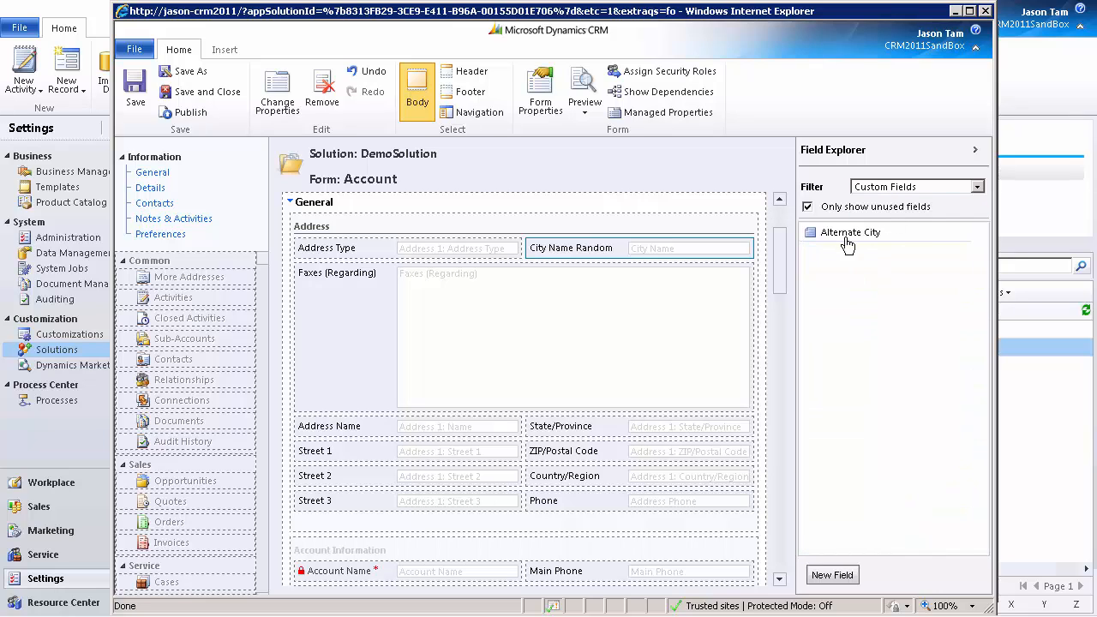
left_click_drag(844, 236, 378, 274)
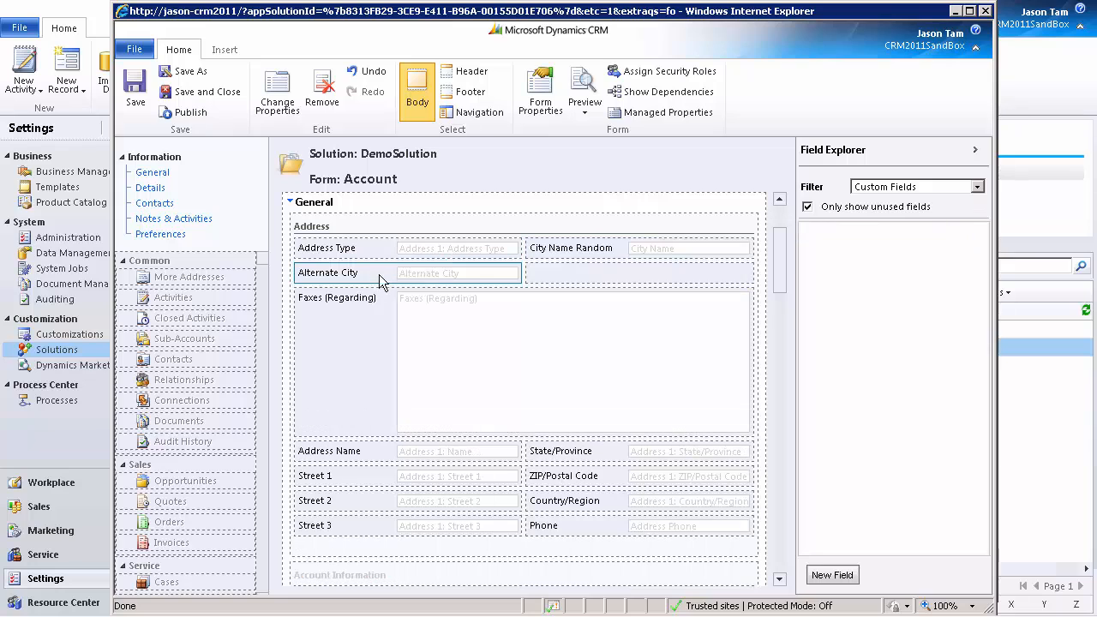
Publish the customized Account form, save it and close the form editor.
scroll(386, 287, "up", 1)
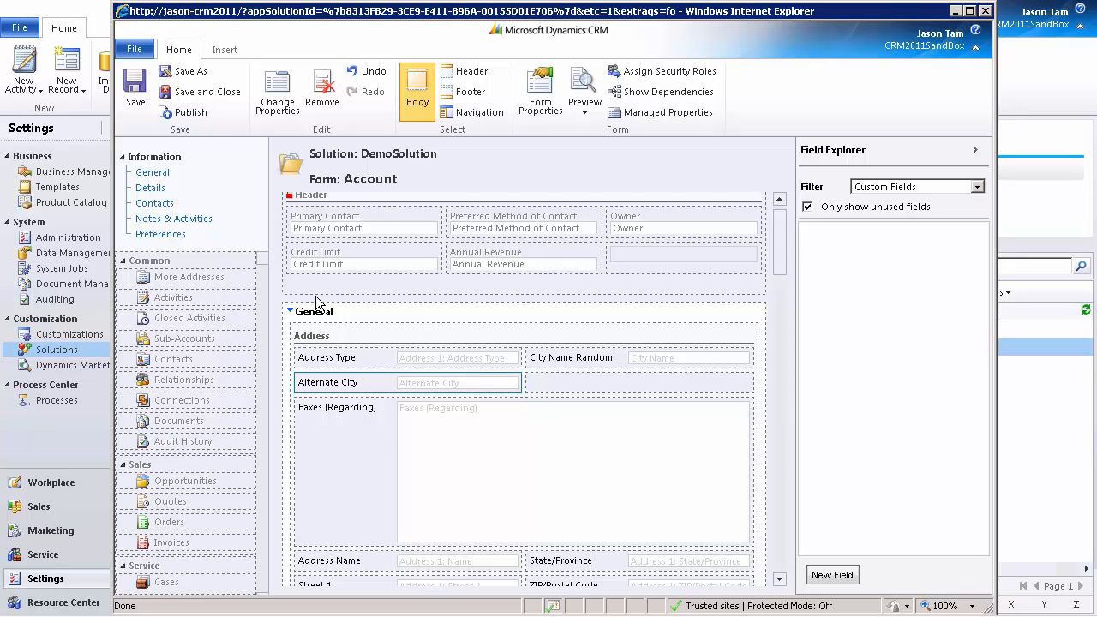
left_click(189, 114)
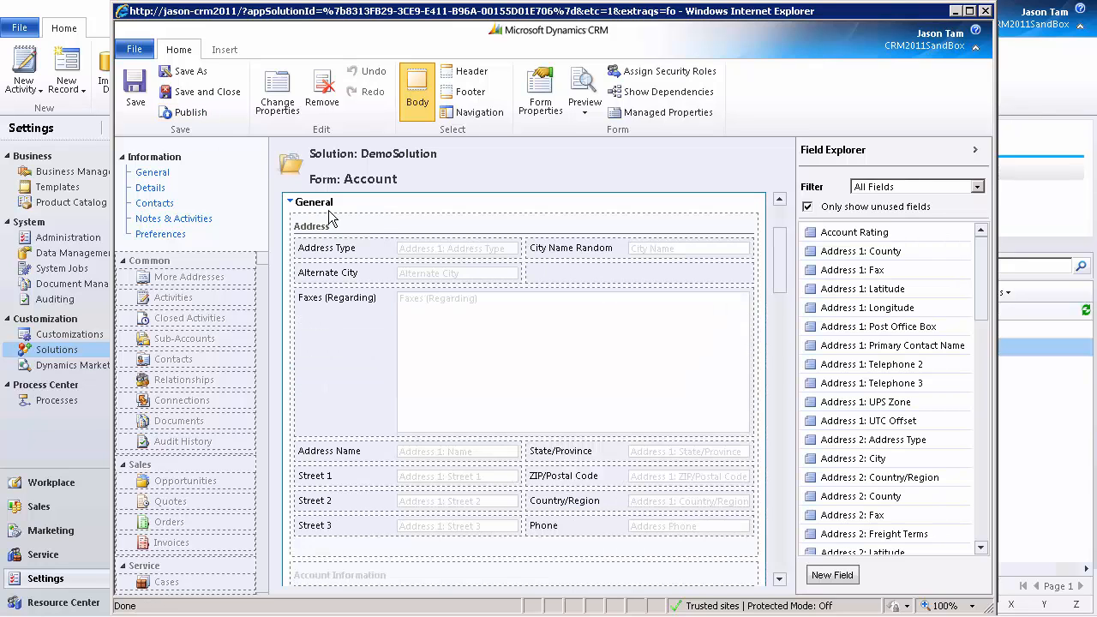
left_click(210, 92)
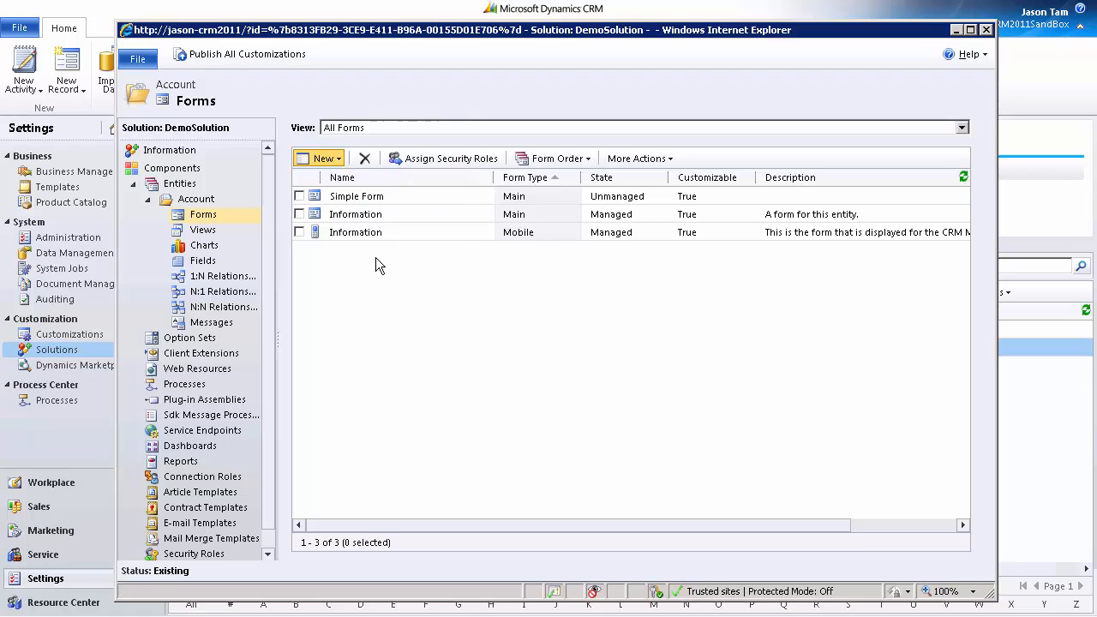
left_click(332, 158)
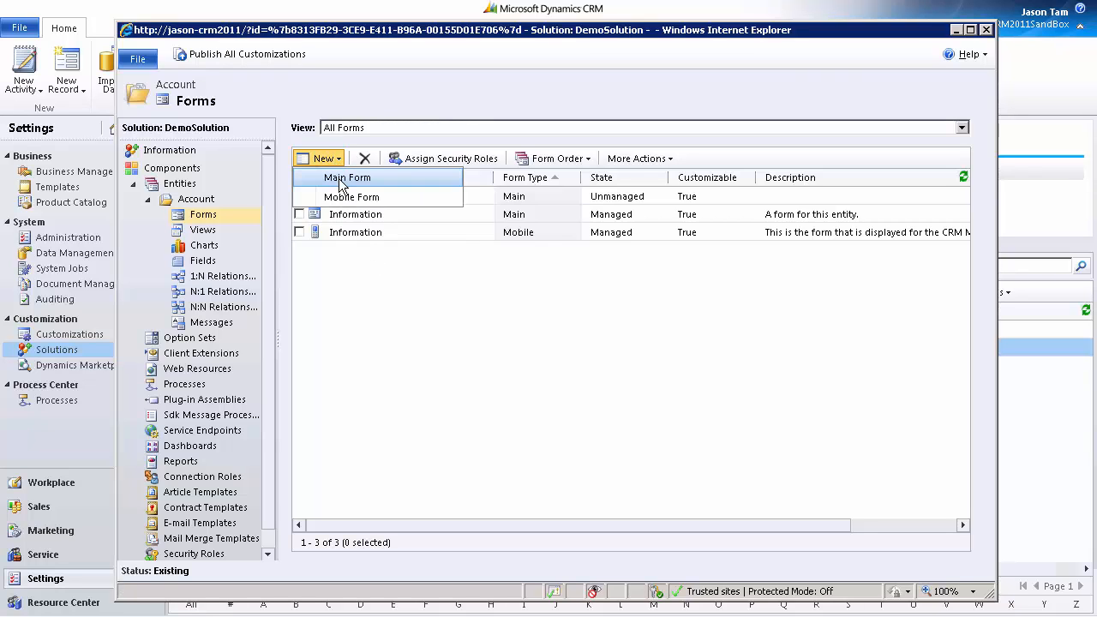
left_click(371, 177)
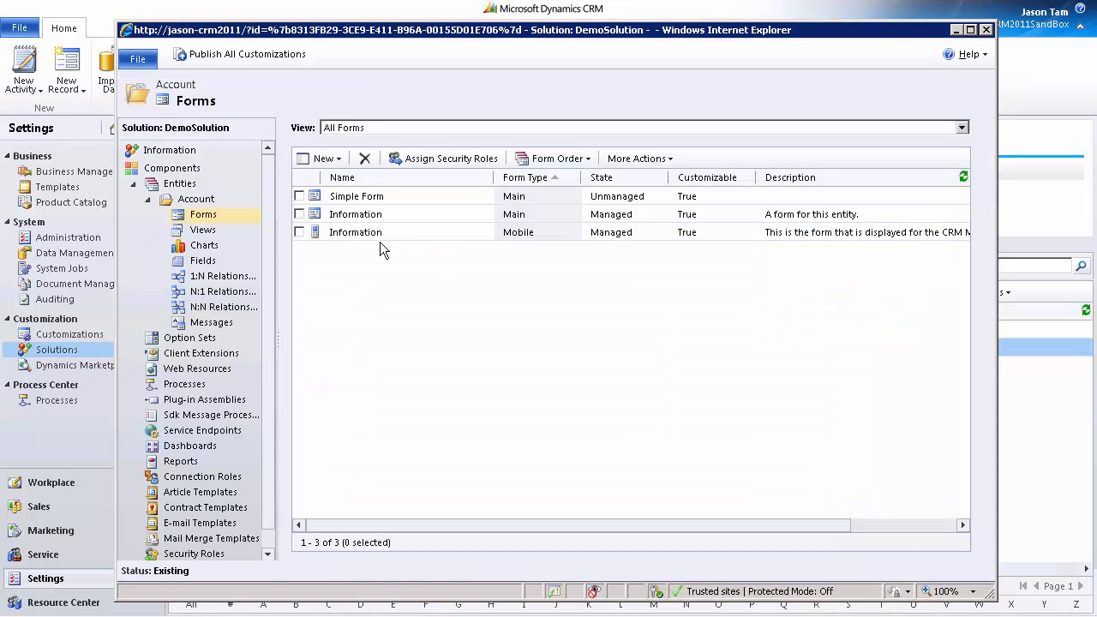
left_click(358, 233)
Add the Owning User (User) columns Address 1: County and City to the Account entity's Active Accounts view.
left_click(203, 229)
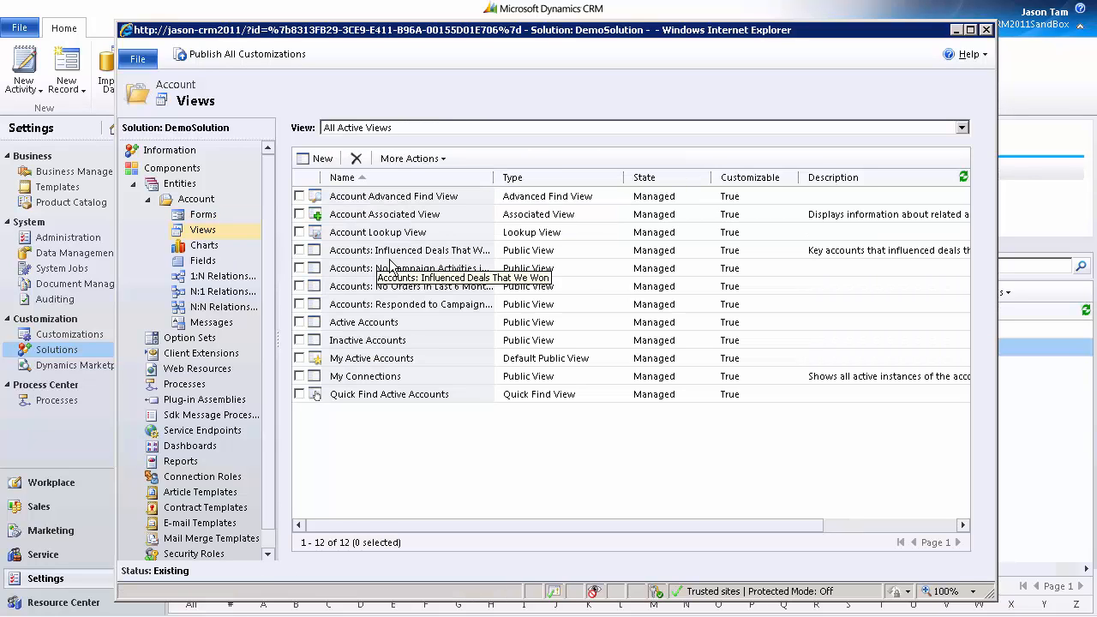
left_click(397, 326)
double_click(396, 325)
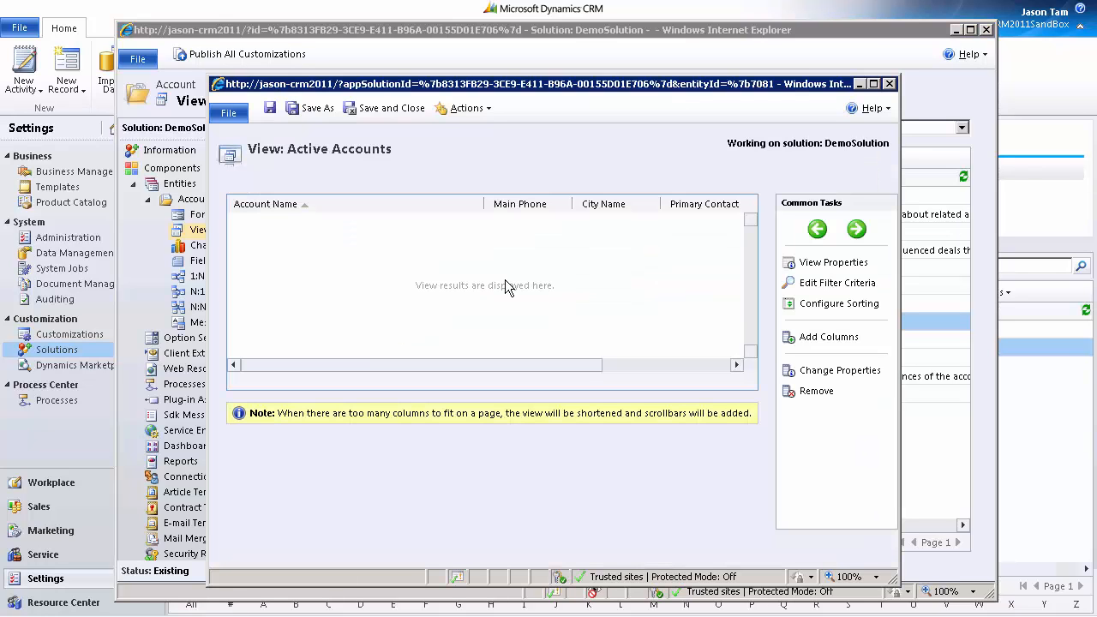
left_click(824, 337)
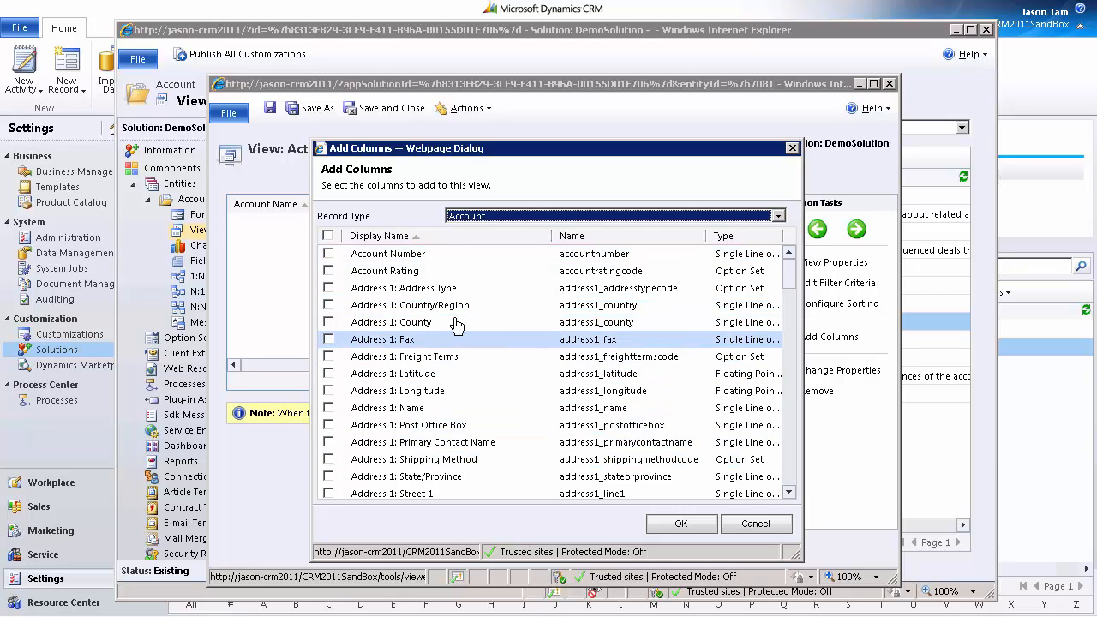
left_click(571, 216)
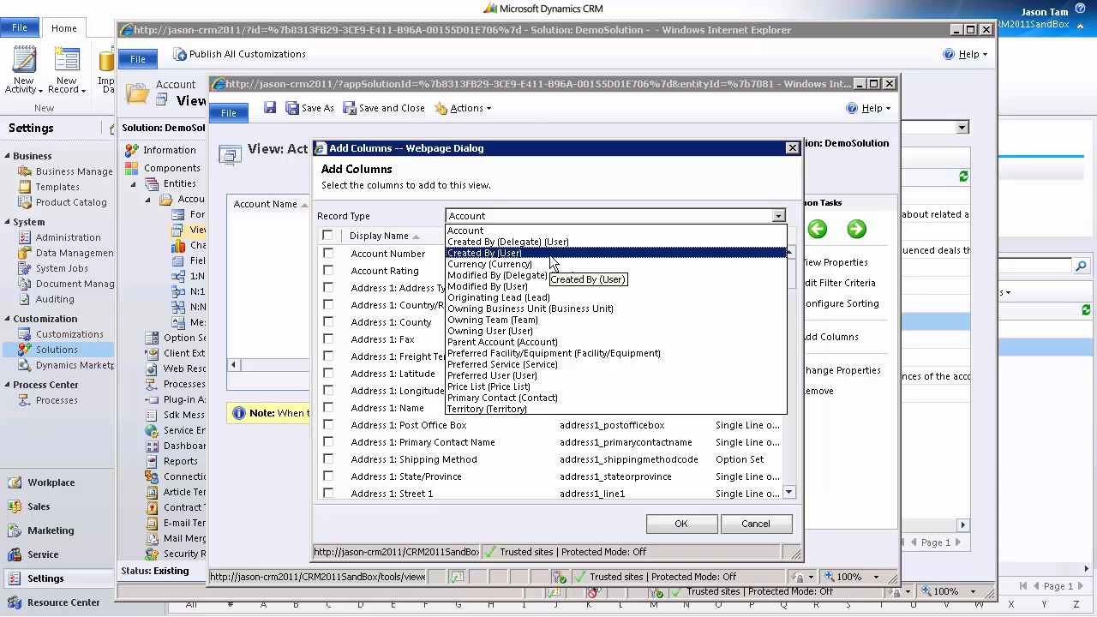
left_click(555, 331)
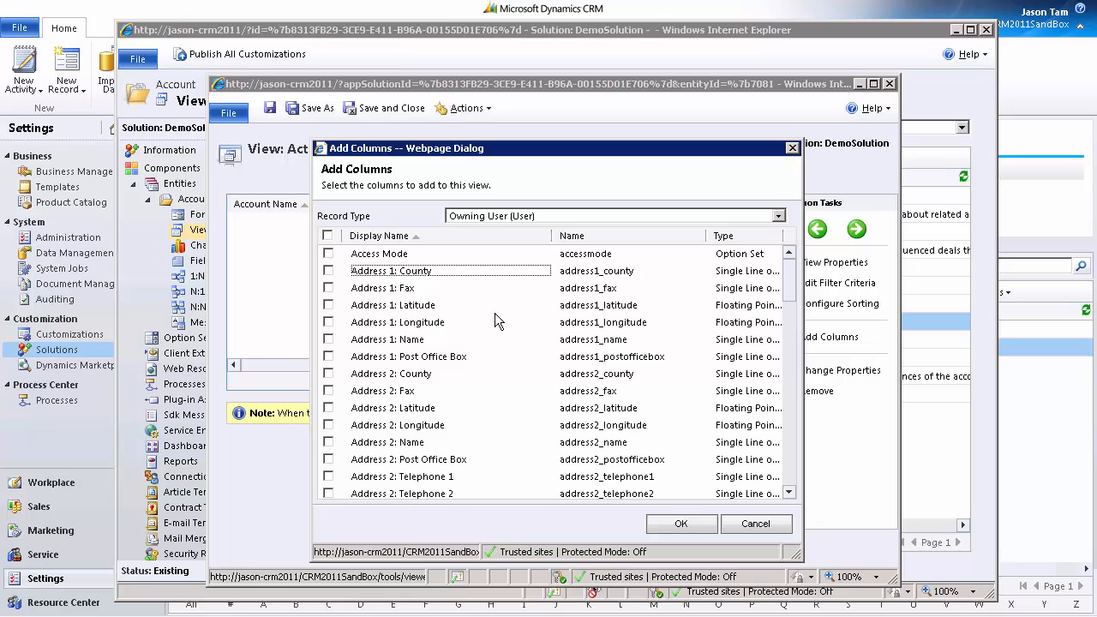
left_click(328, 270)
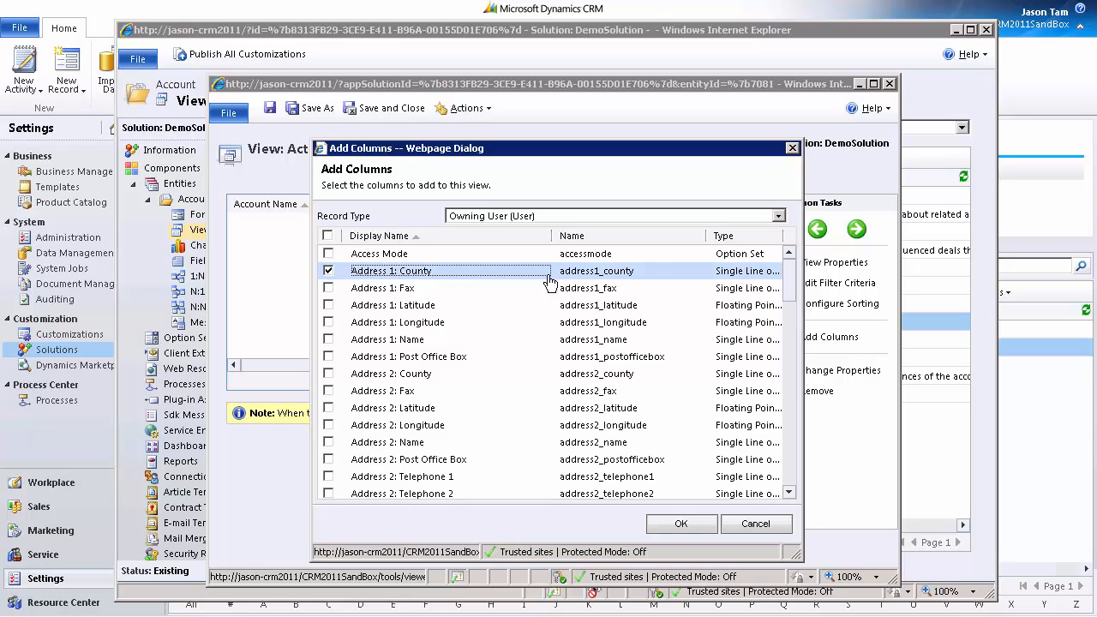
scroll(514, 369, "down", 3)
left_click(509, 388)
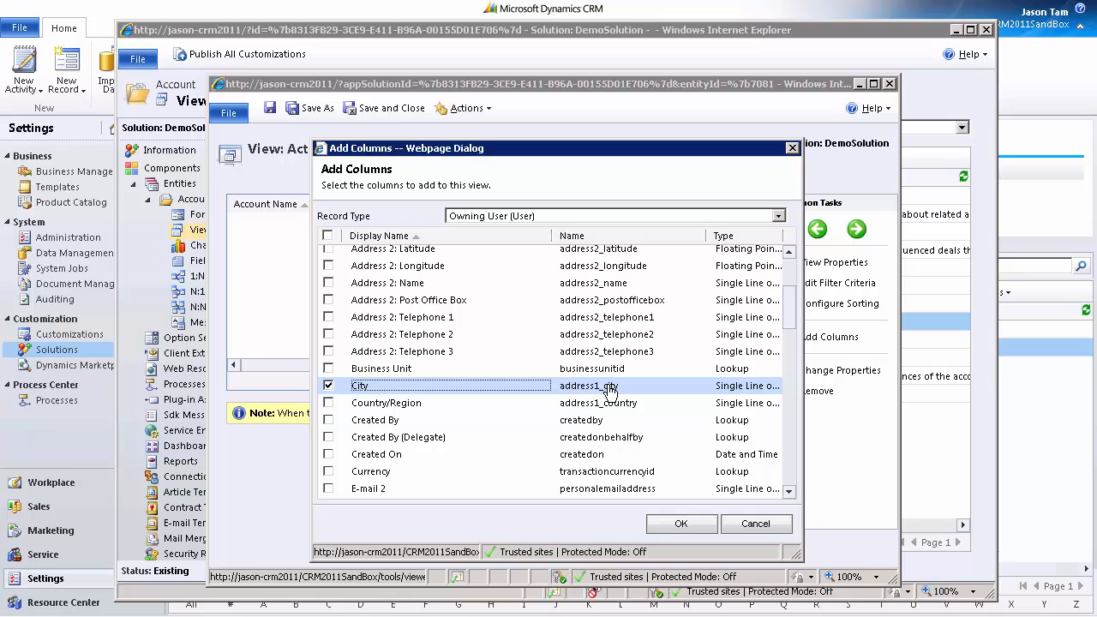
left_click(680, 524)
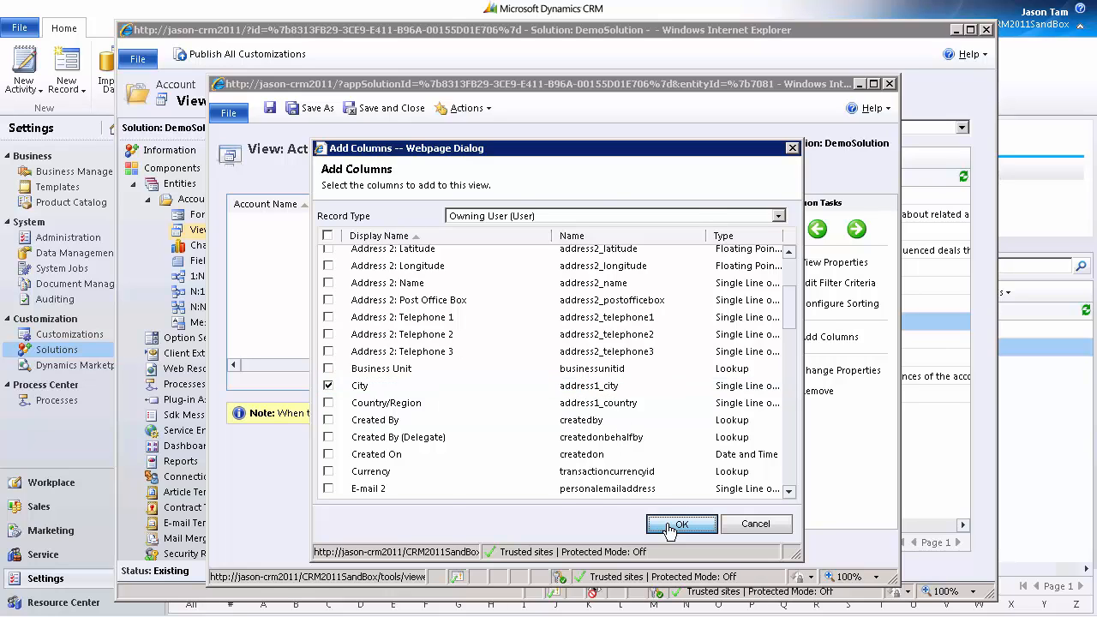
left_click_drag(402, 366, 595, 366)
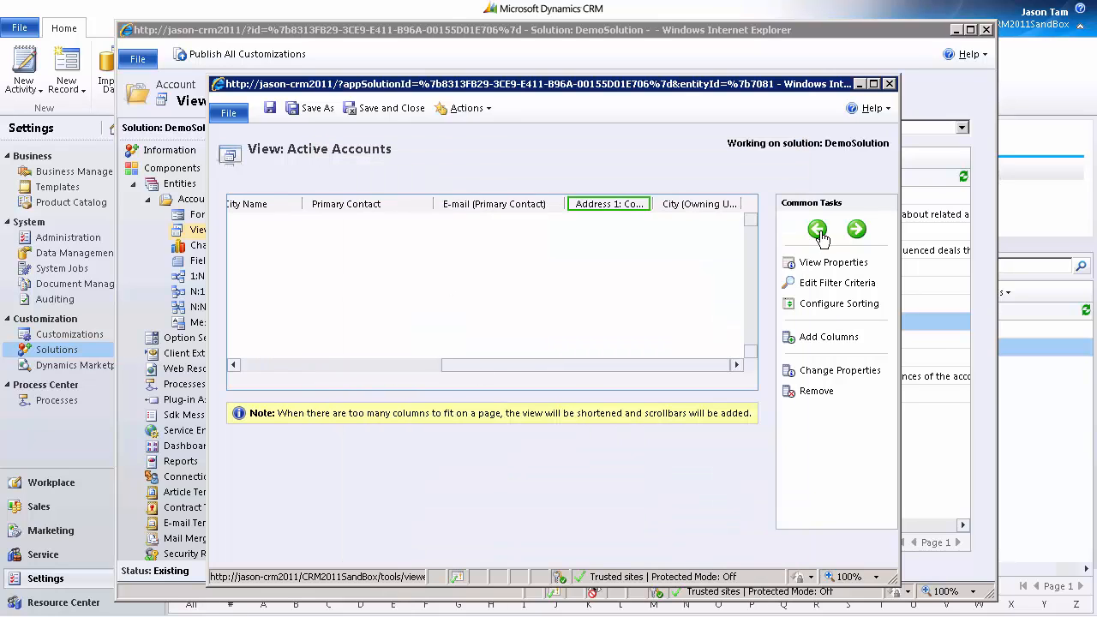
Move the Address 1: County column to the first position in the Active Accounts view.
left_click(818, 229)
left_click(818, 229)
left_click(817, 229)
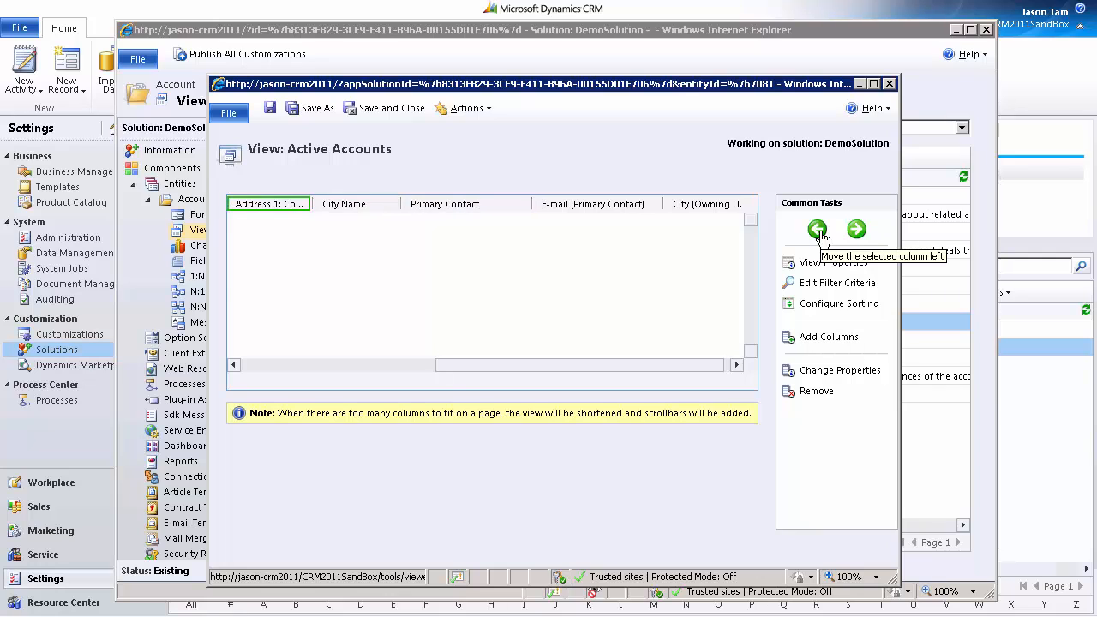
left_click(817, 228)
Move the City (Owning User) column forward so it sits between Address 1: County and Account Name.
left_click_drag(623, 359, 718, 356)
left_click(711, 204)
left_click(818, 229)
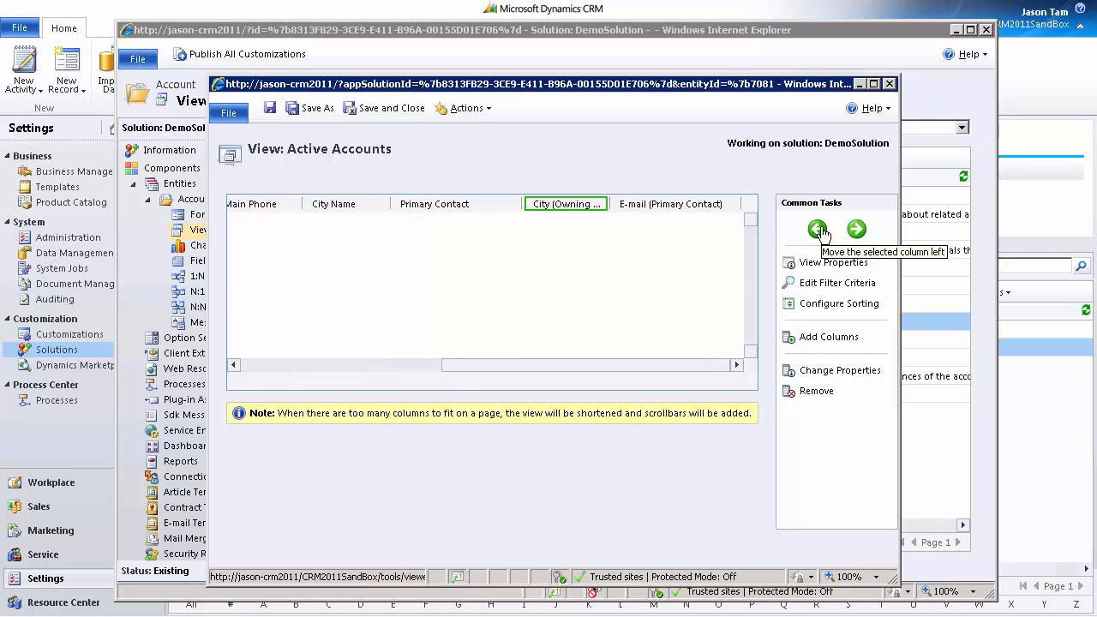
left_click(818, 229)
left_click(818, 228)
left_click(817, 229)
left_click(818, 229)
left_click(817, 229)
left_click(856, 229)
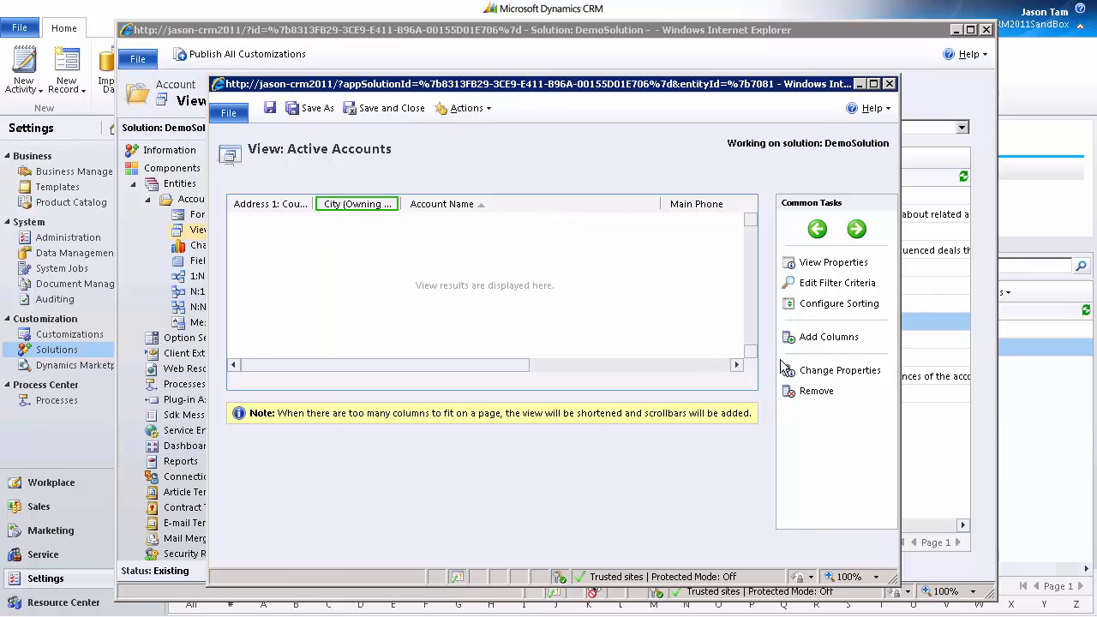
Set the width of the City (Owning User) column to 200px.
left_click(822, 370)
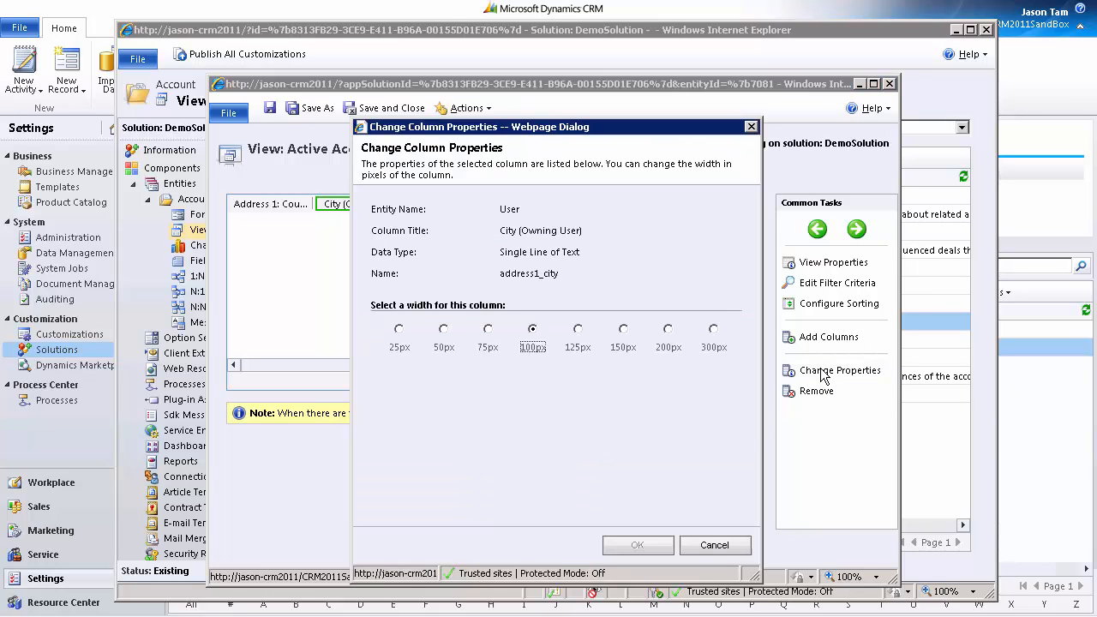
left_click(667, 330)
left_click(638, 545)
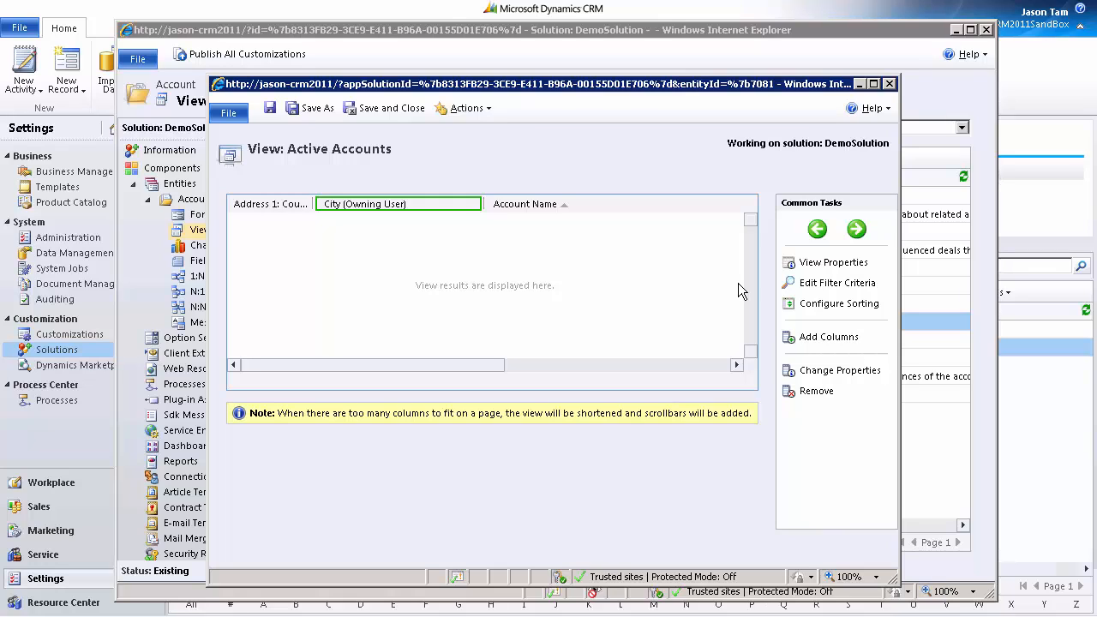
Open the view's filter criteria and examine the operator and value of the existing Status condition.
left_click(823, 285)
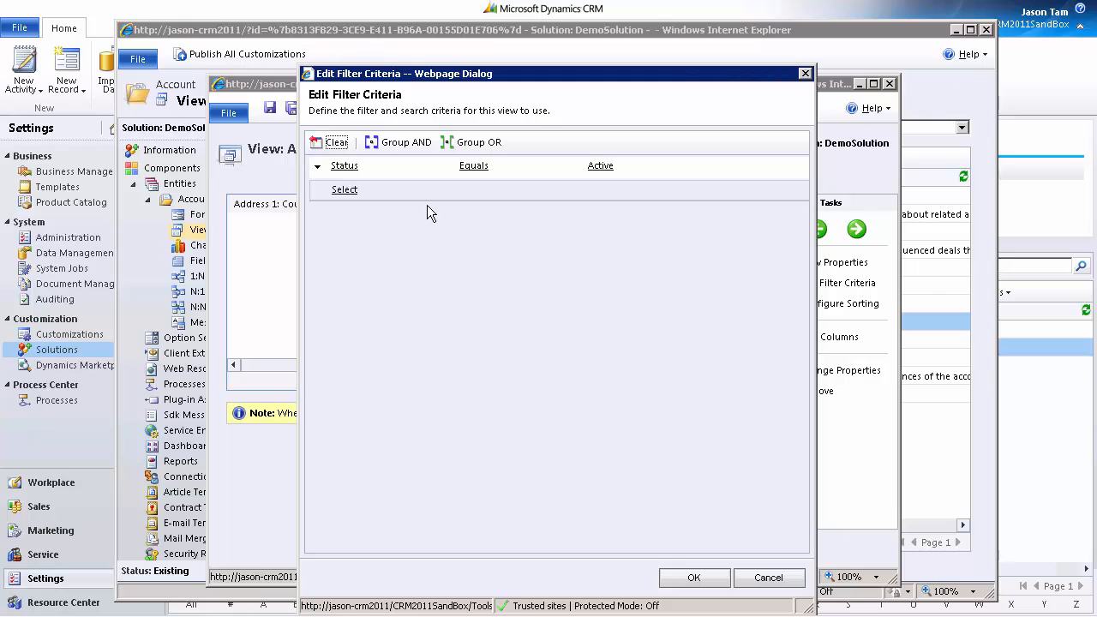
left_click(415, 166)
left_click(480, 165)
left_click(600, 165)
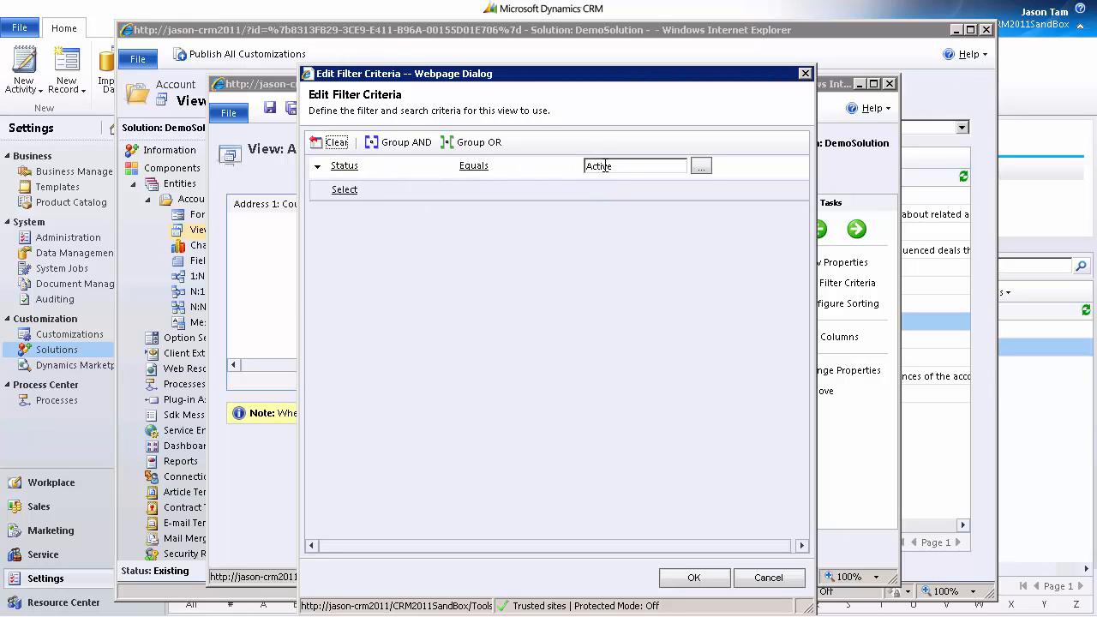
left_click(478, 167)
left_click(464, 283)
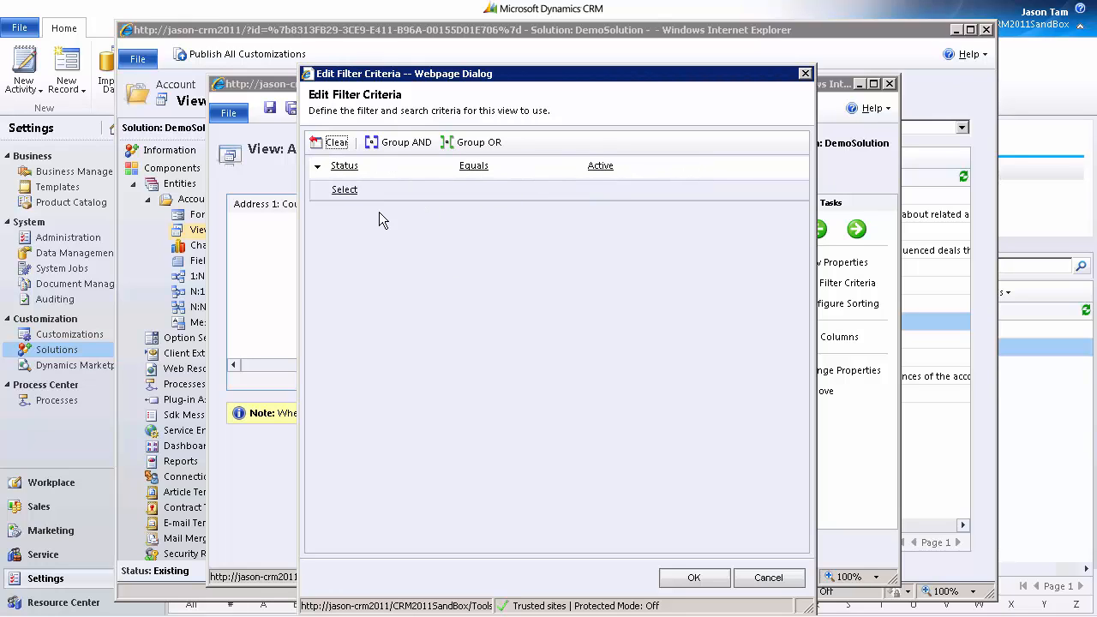
Try a filter condition on Address 1: County with the Begins With operator, leaving its value empty.
left_click(392, 192)
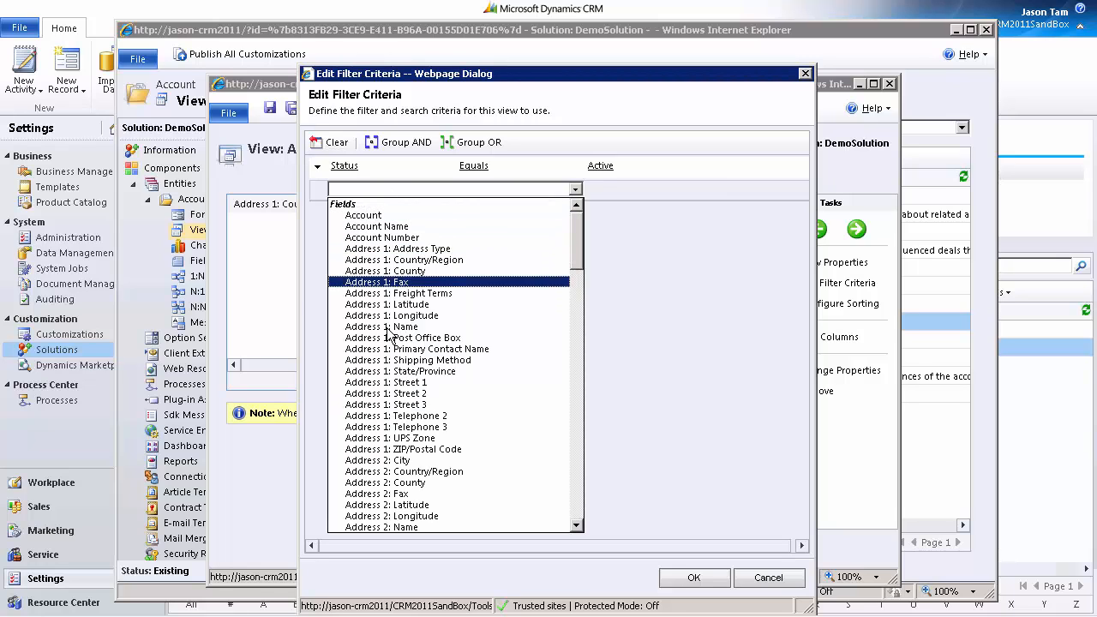
left_click(391, 271)
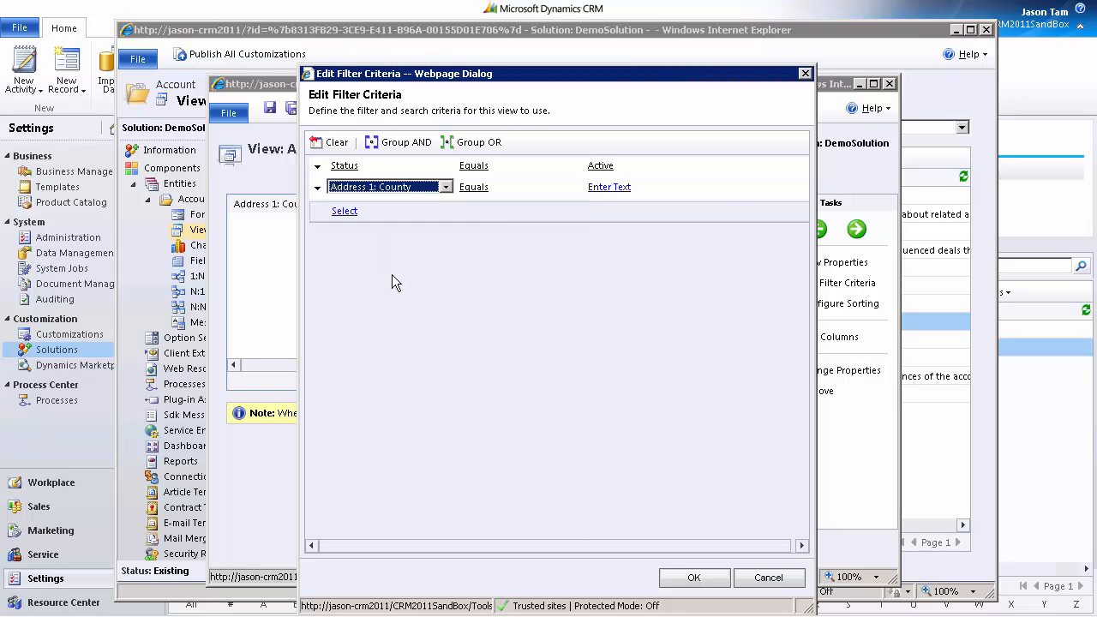
left_click(504, 189)
left_click(505, 190)
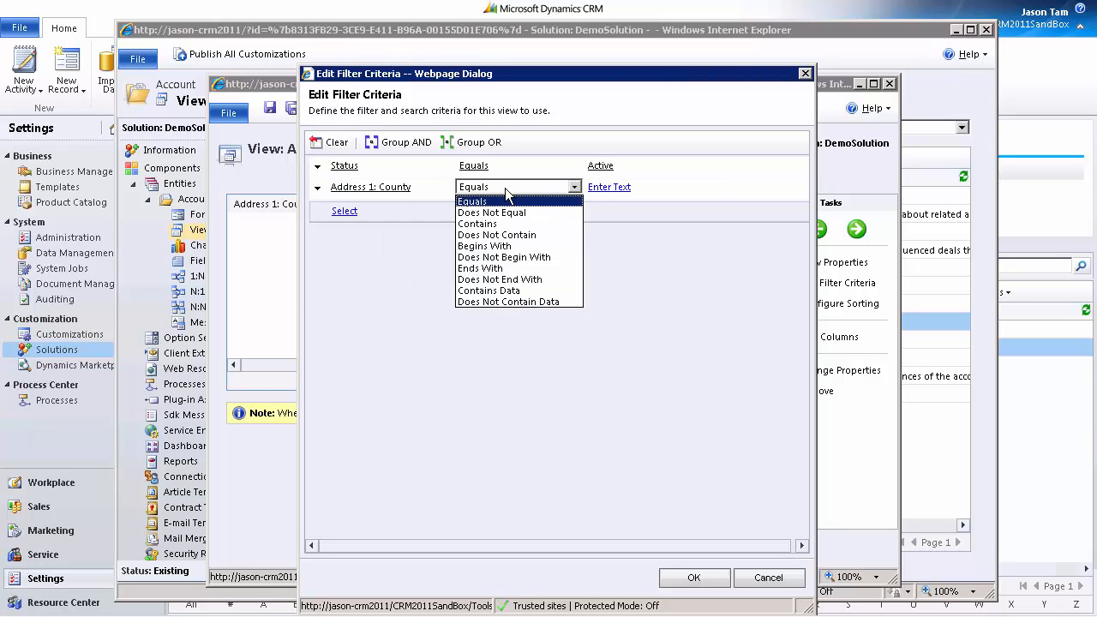
left_click(503, 244)
left_click(624, 187)
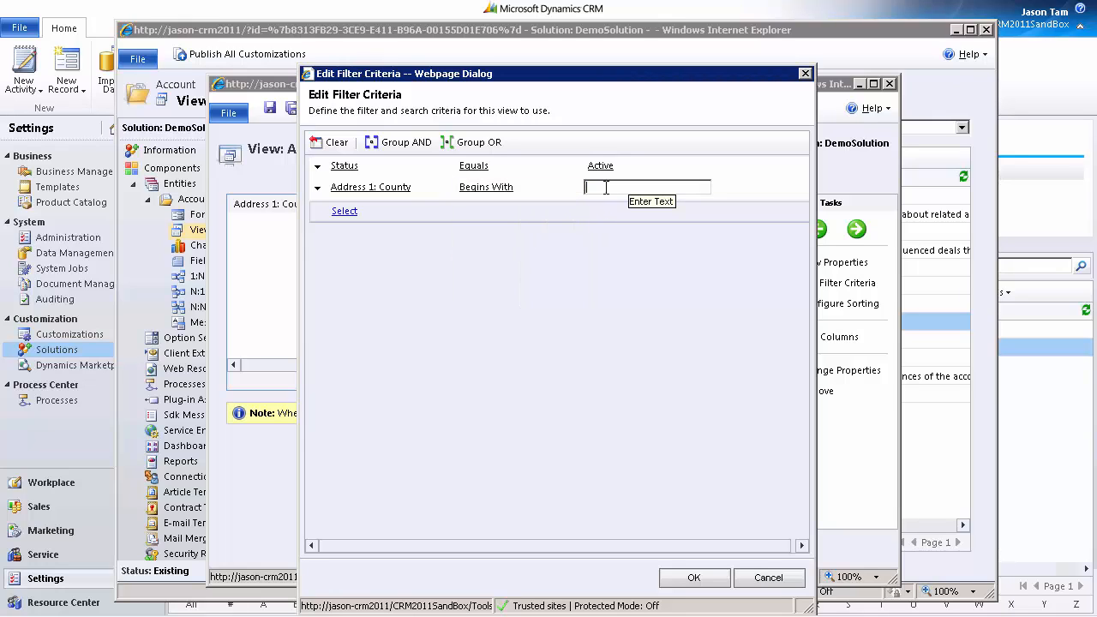
mouse_move(424, 187)
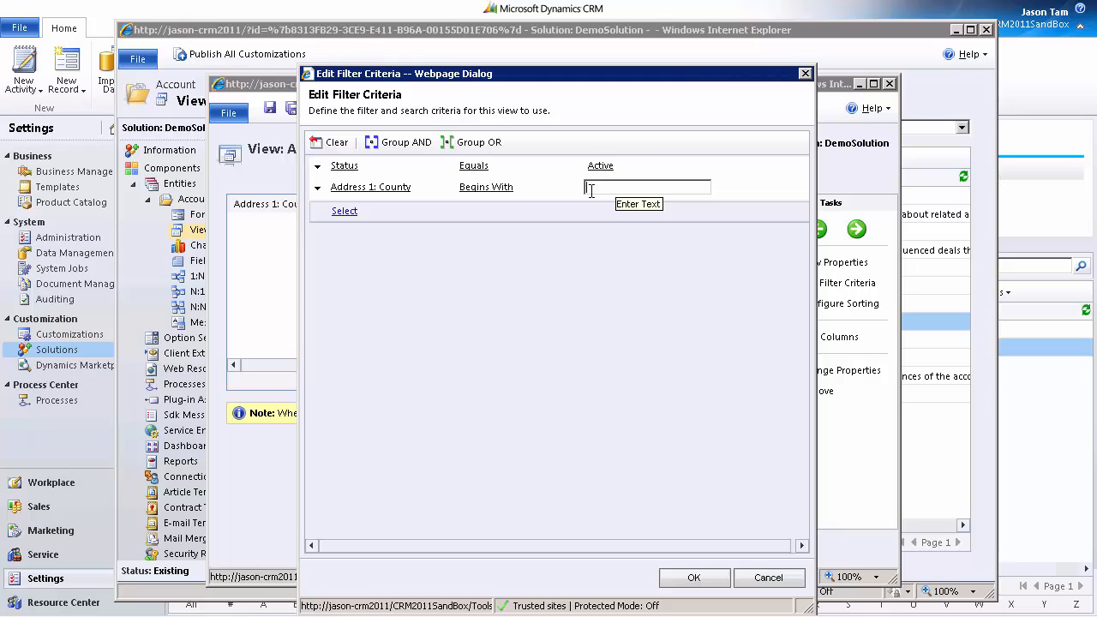
left_click(468, 300)
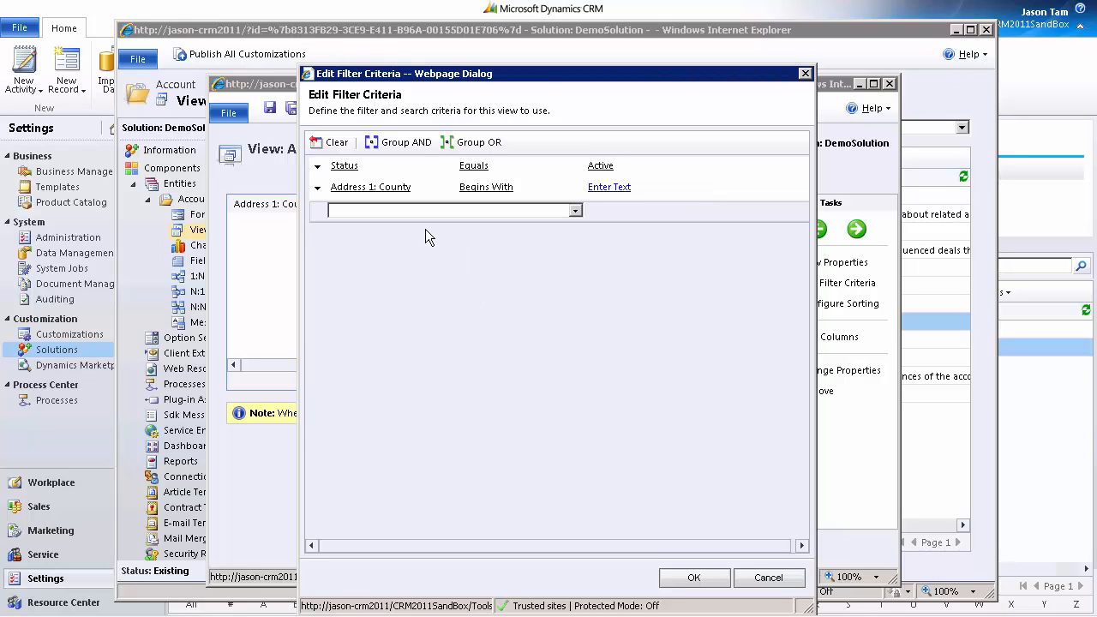
Add the related entity Owning User (User) to the view's filter criteria.
left_click(533, 211)
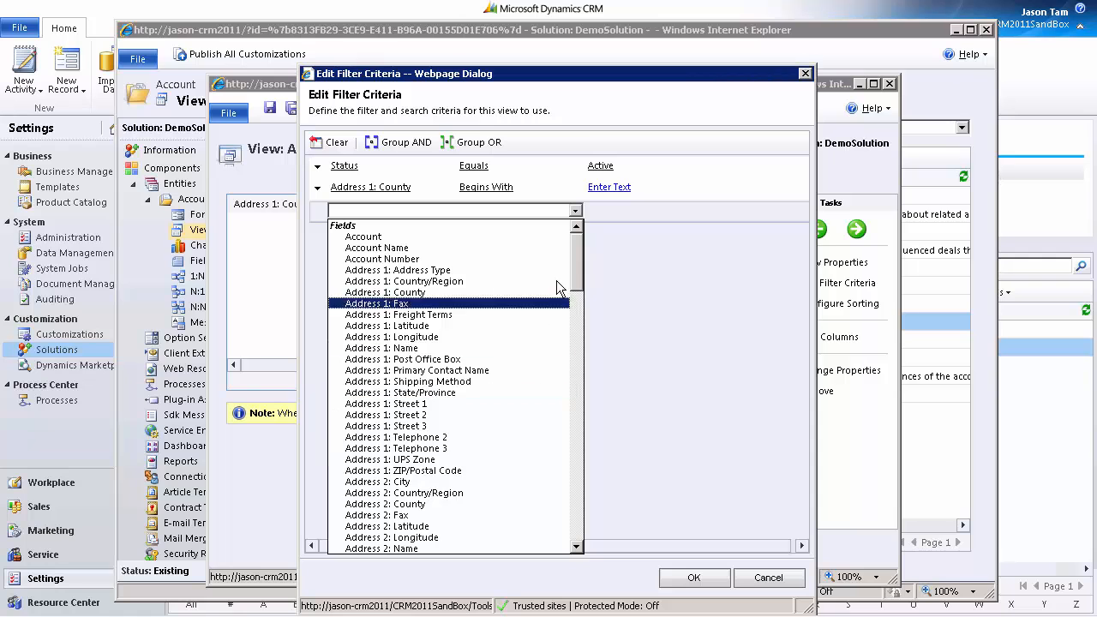
left_click_drag(575, 246, 579, 451)
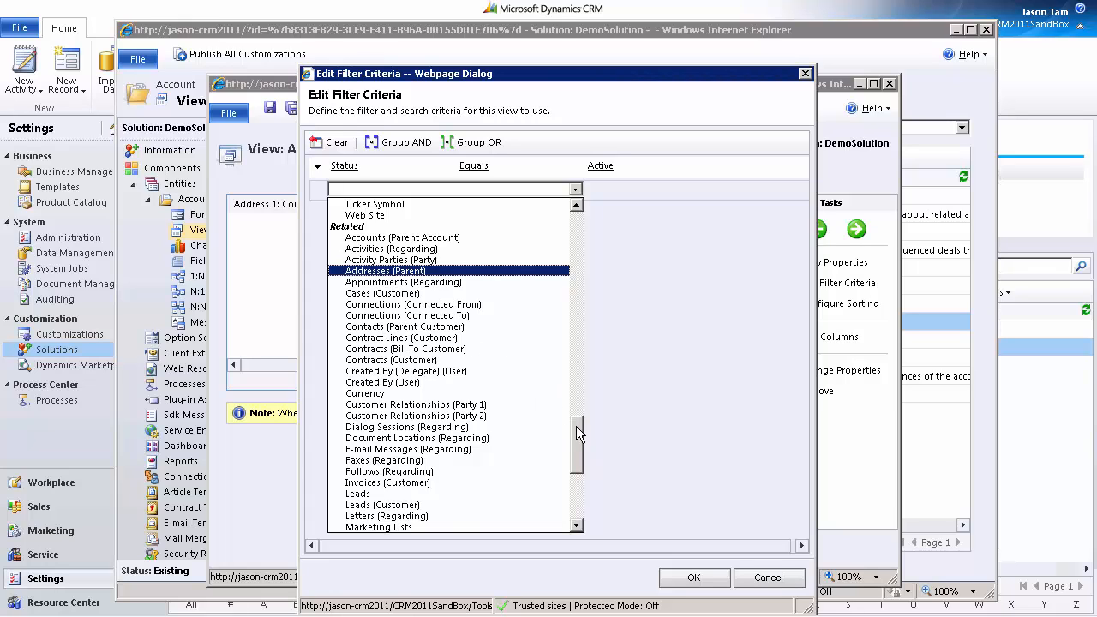
left_click_drag(576, 425, 577, 438)
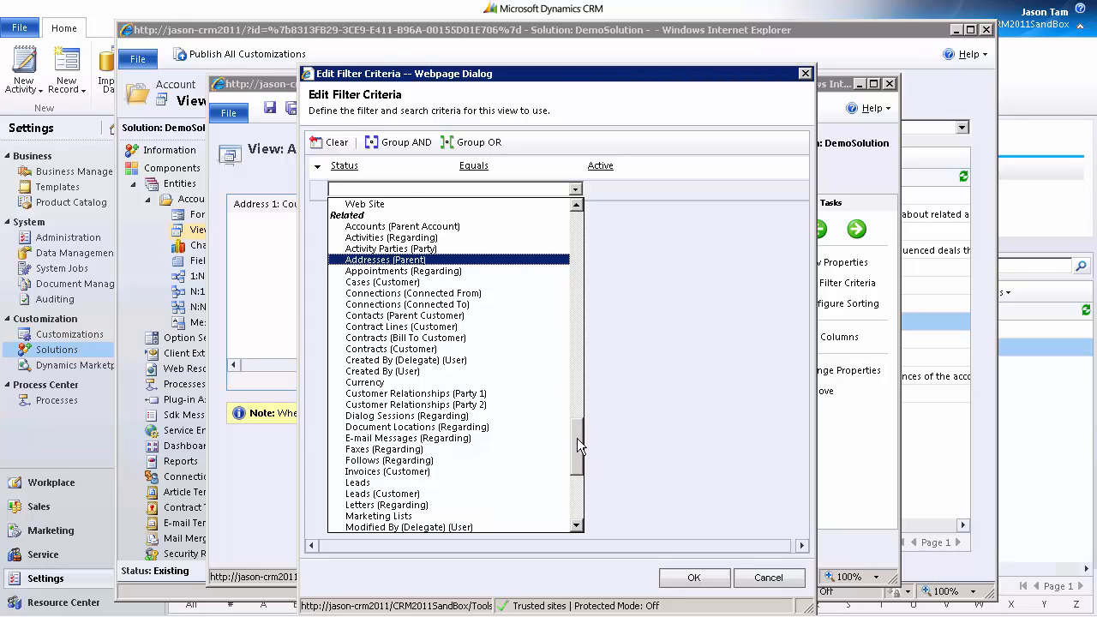
left_click(577, 482)
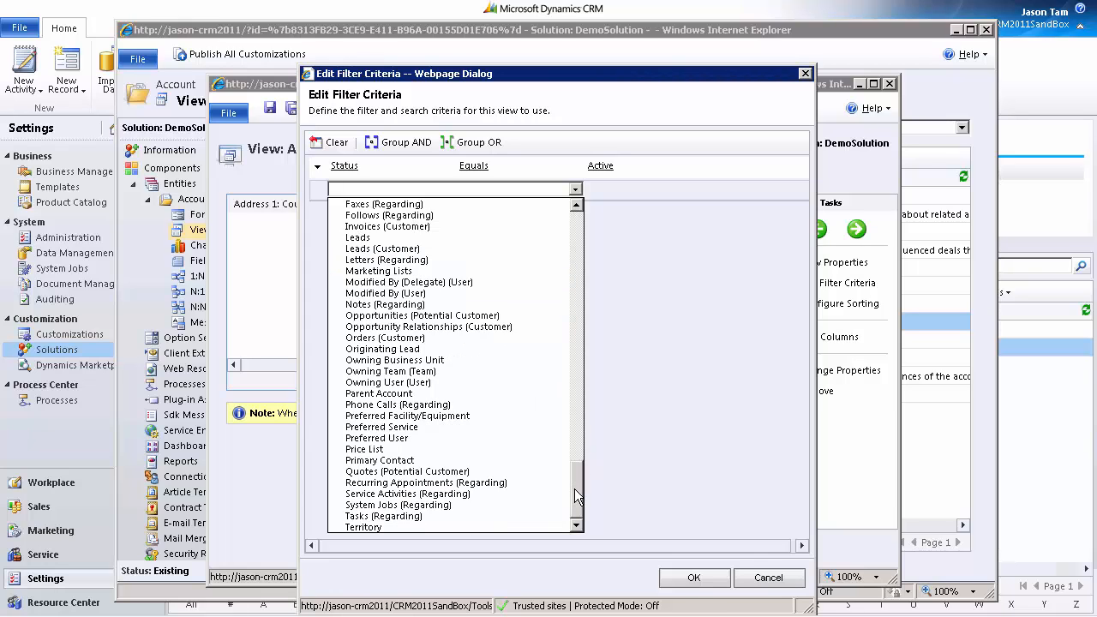
left_click(420, 382)
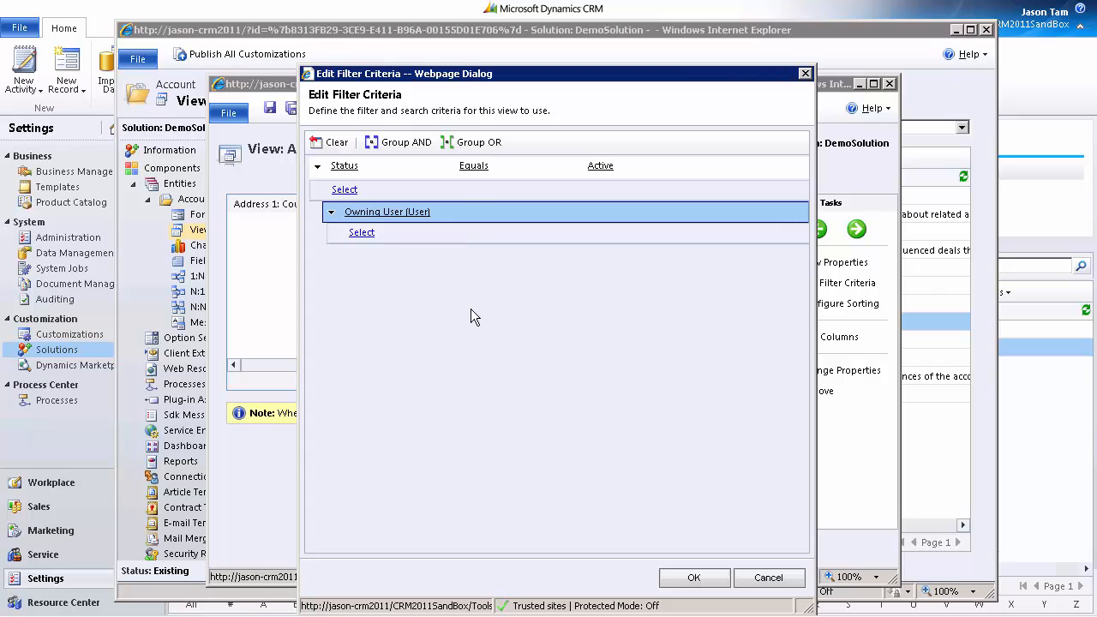
Add the condition Status Equals Enabled under Owning User (User).
left_click(409, 233)
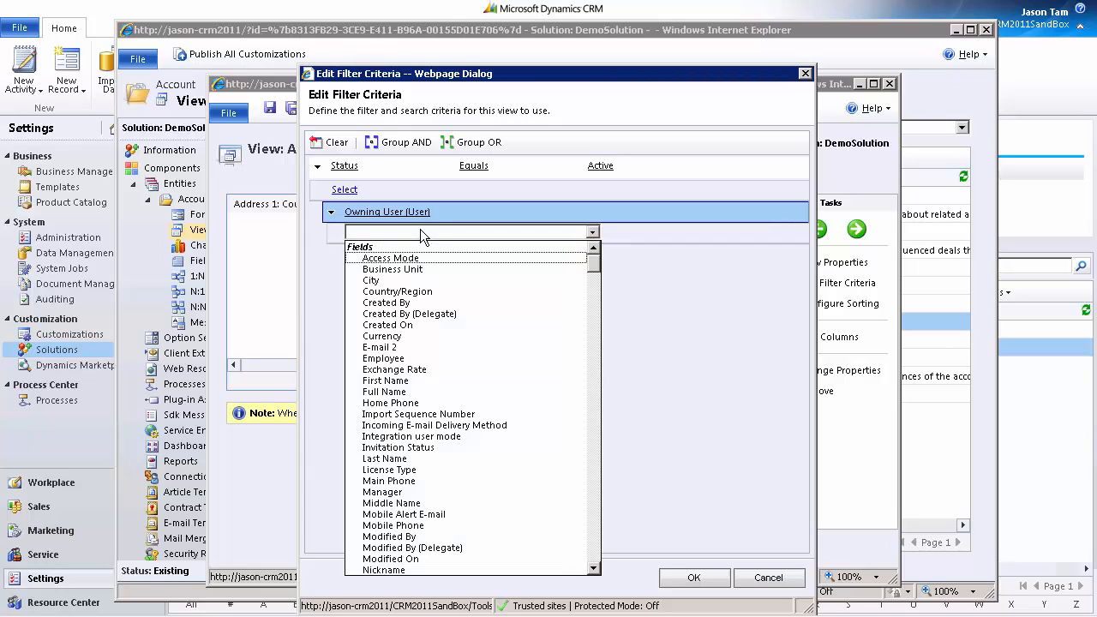
scroll(407, 275, "down", 7)
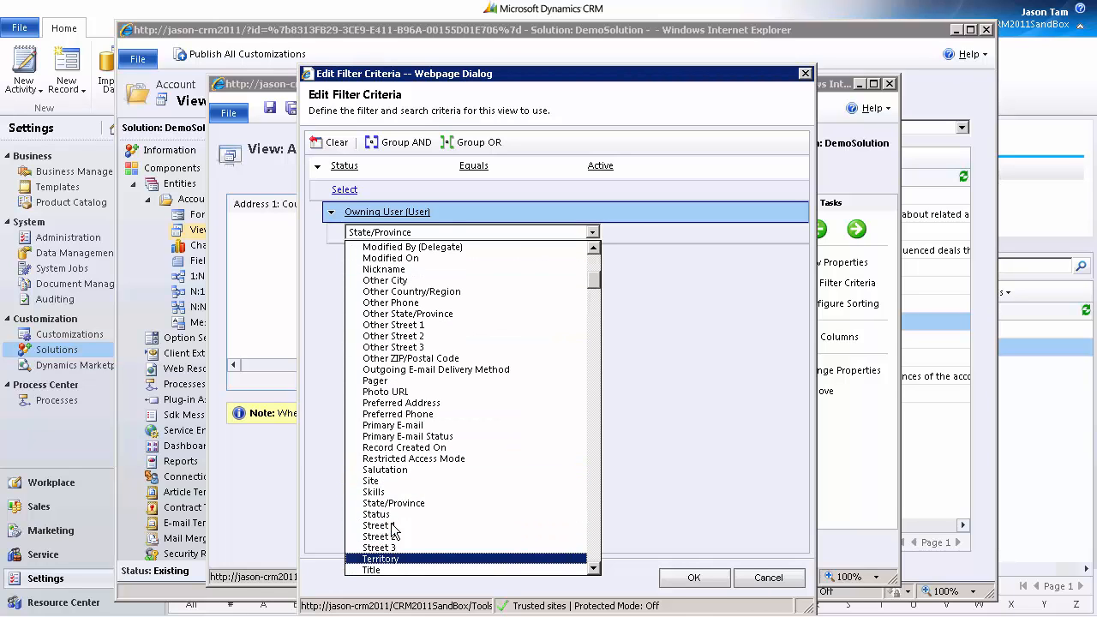
left_click(391, 510)
left_click(719, 234)
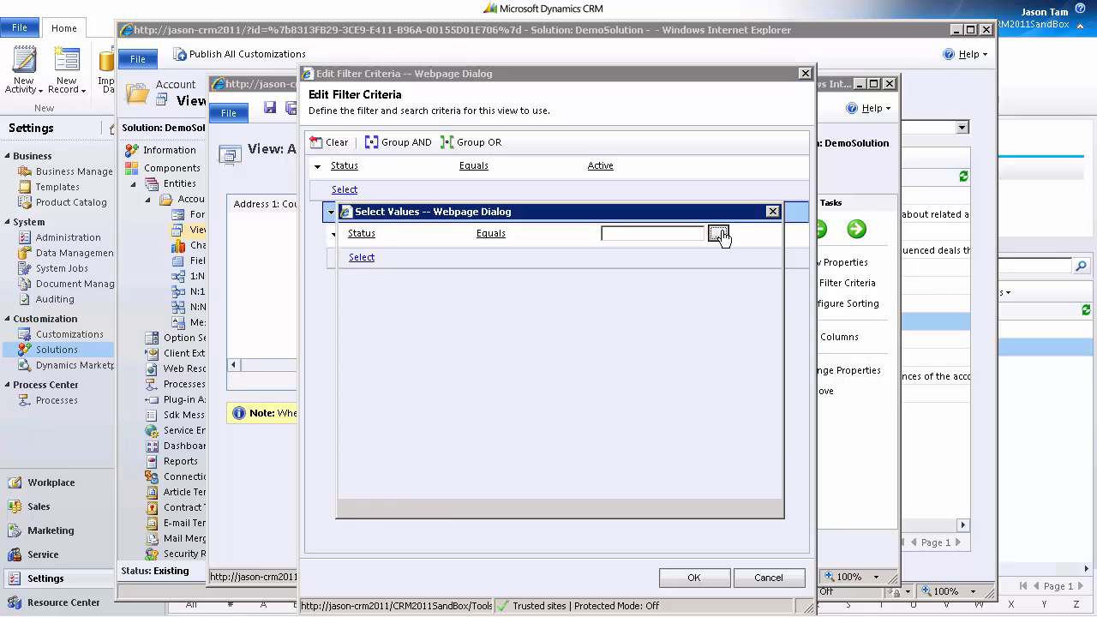
double_click(399, 334)
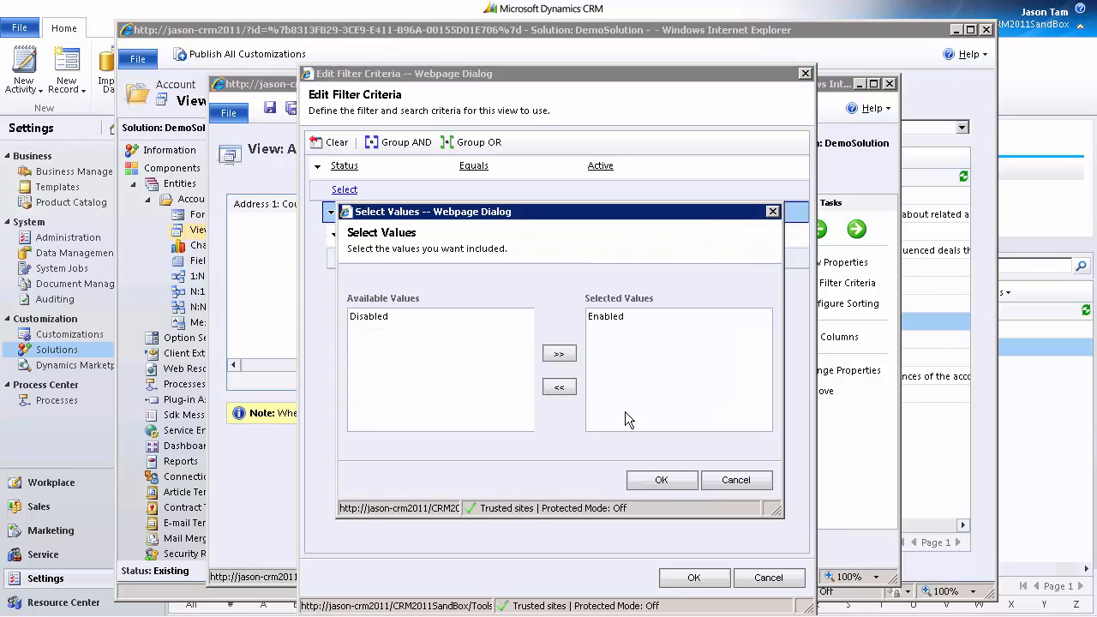
left_click(656, 480)
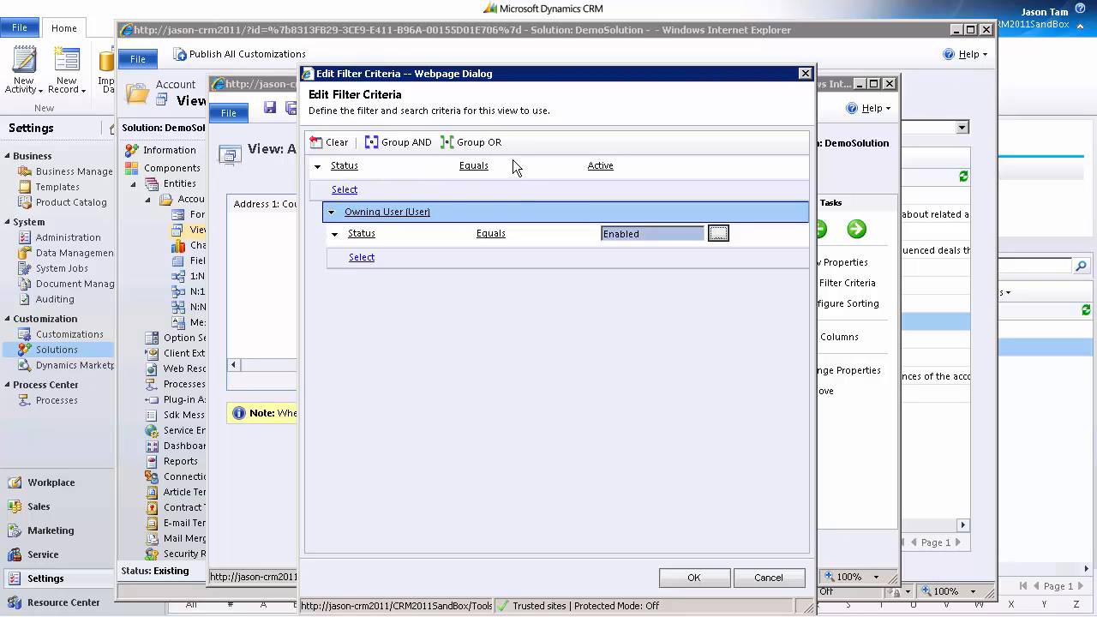
left_click(354, 189)
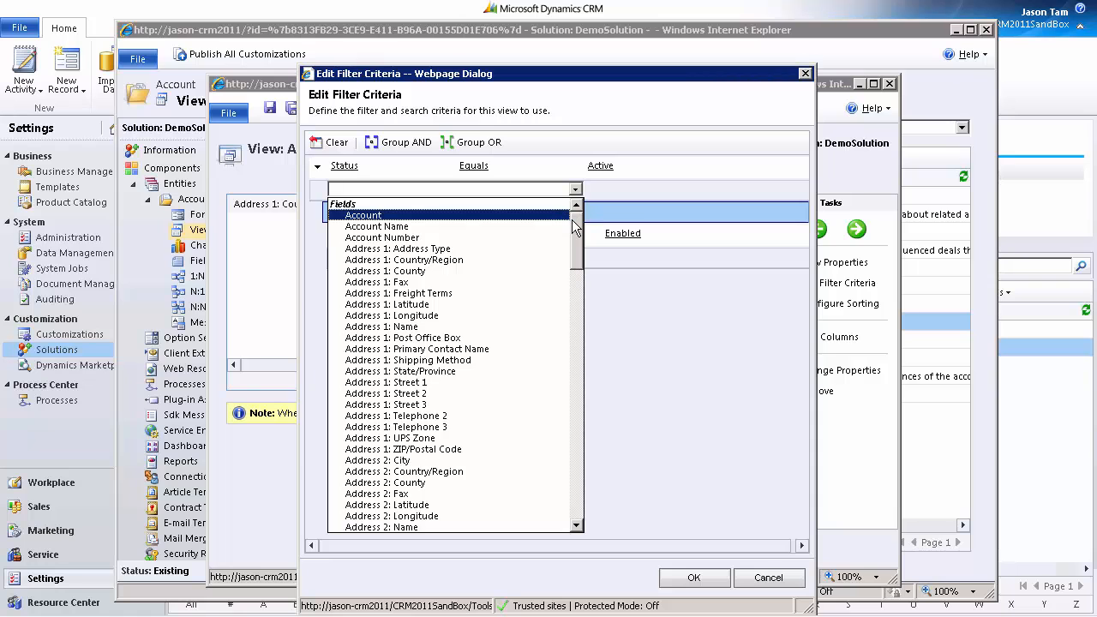
left_click_drag(579, 233, 587, 417)
left_click(614, 385)
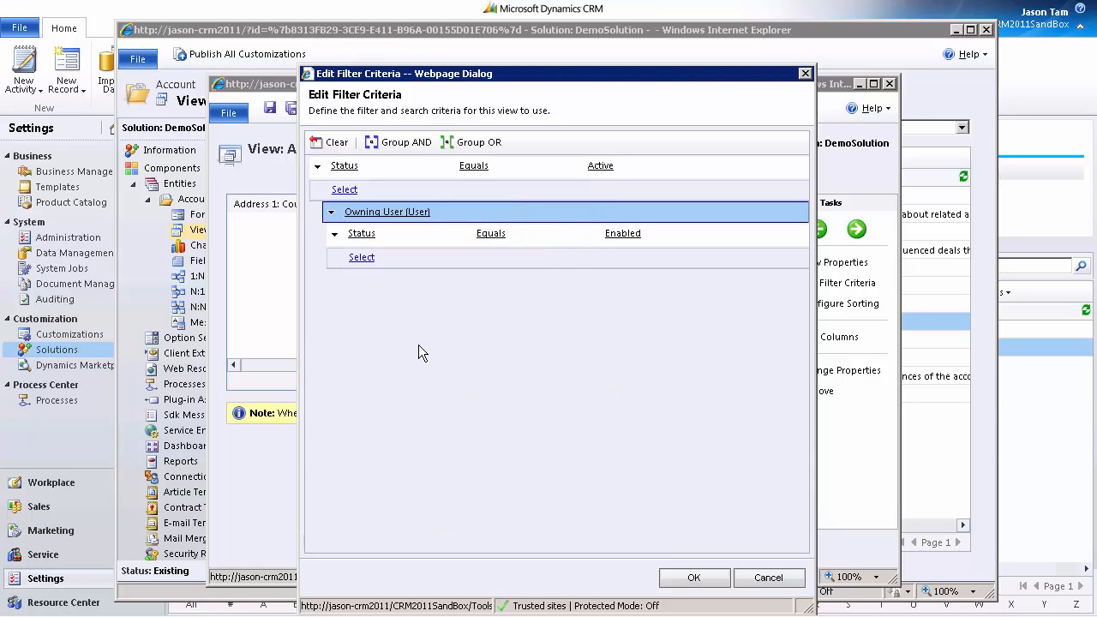
Nest Resource Groups (Modified By) under Owning User (User), and Connections (Connected From) under that group.
left_click(415, 258)
left_click(487, 383)
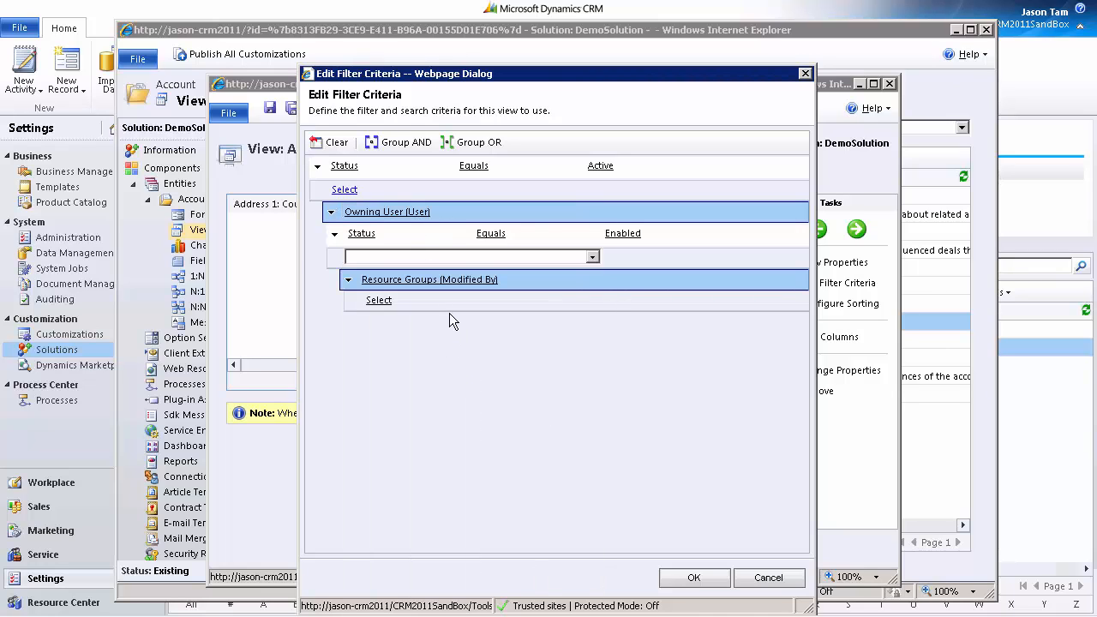
left_click(379, 300)
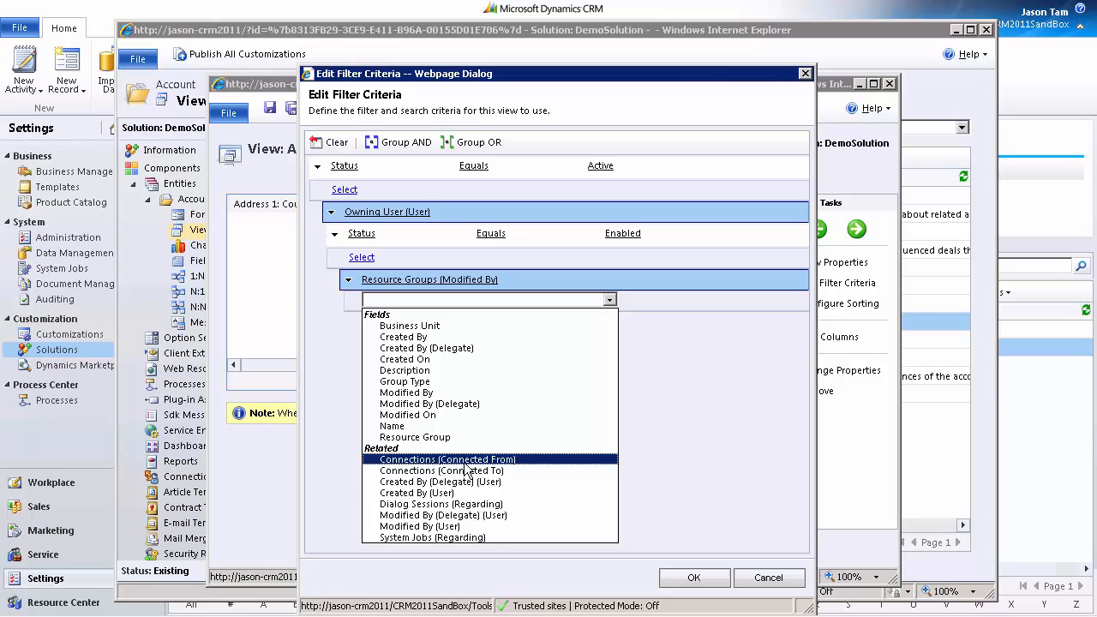
left_click(411, 459)
left_click(452, 344)
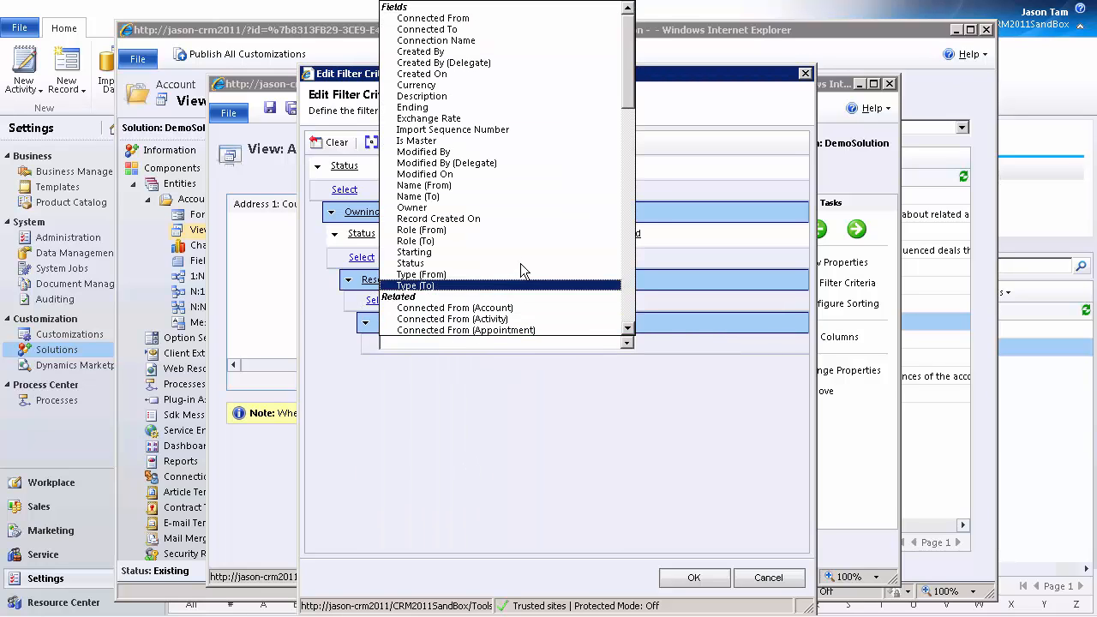
left_click(545, 374)
Delete the Owning User (User) group with its nested criteria from the filter.
left_click(330, 212)
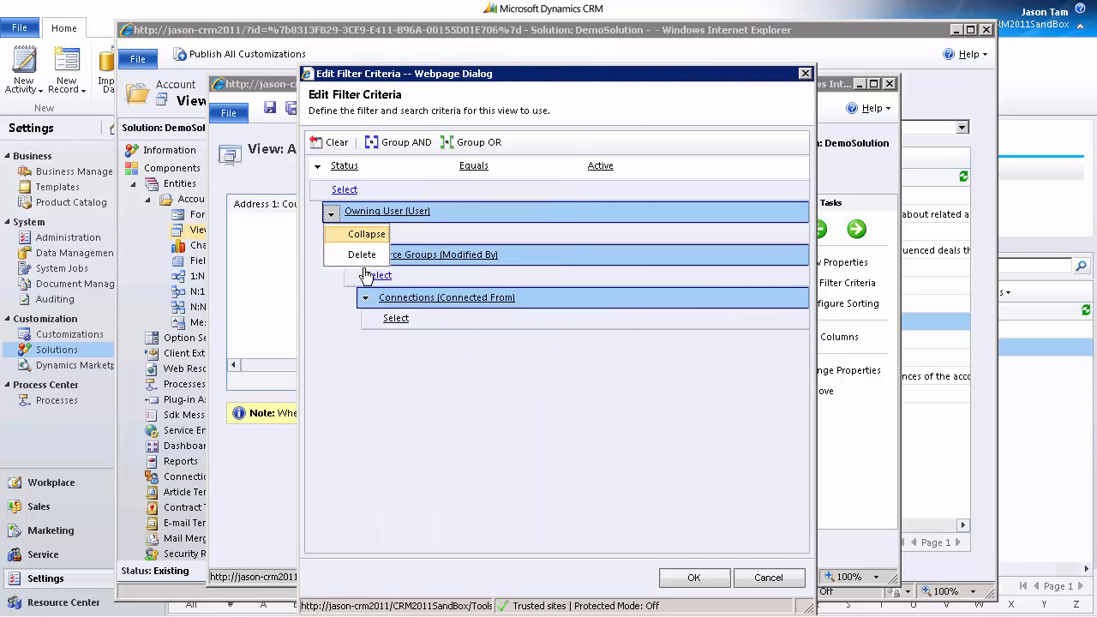
left_click(360, 254)
left_click(612, 368)
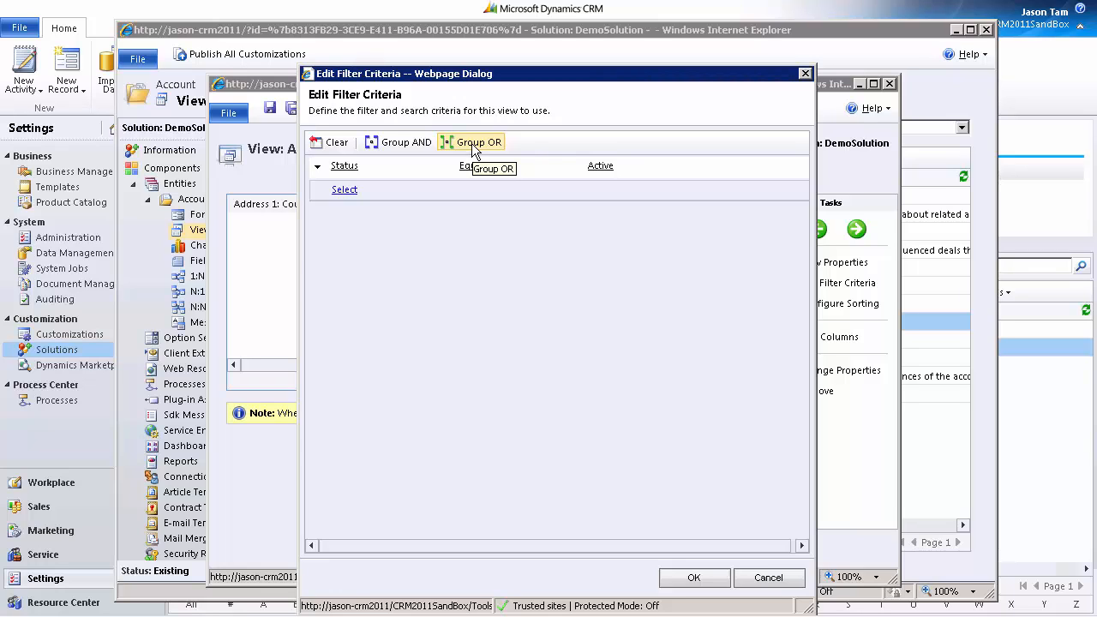
Add the filter condition Account Name Contains "corp" below the Status condition.
left_click(348, 189)
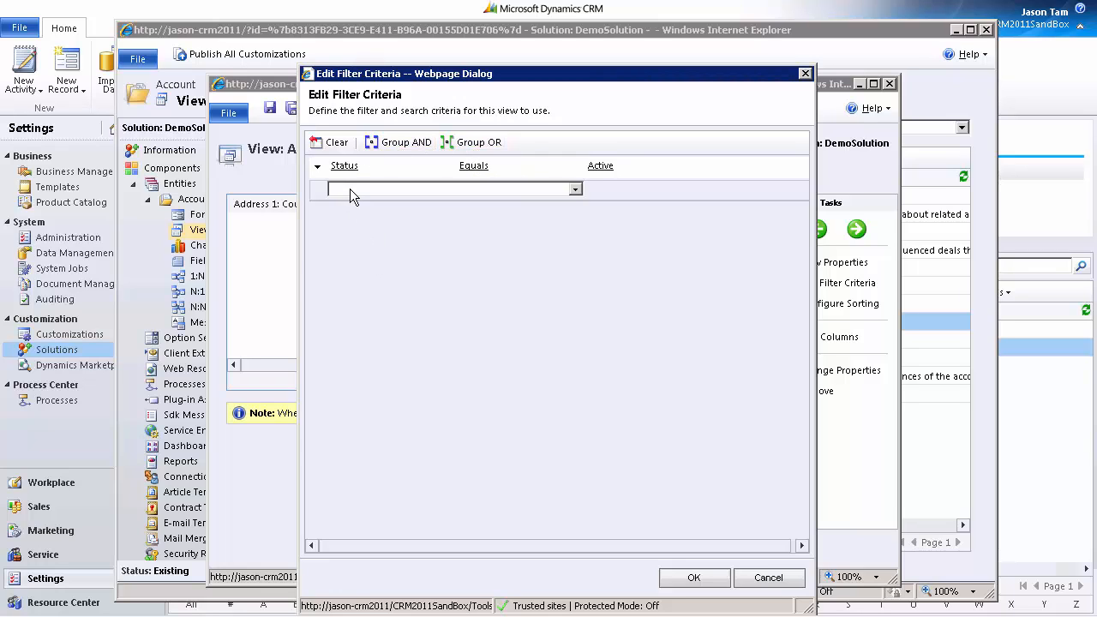
left_click(541, 204)
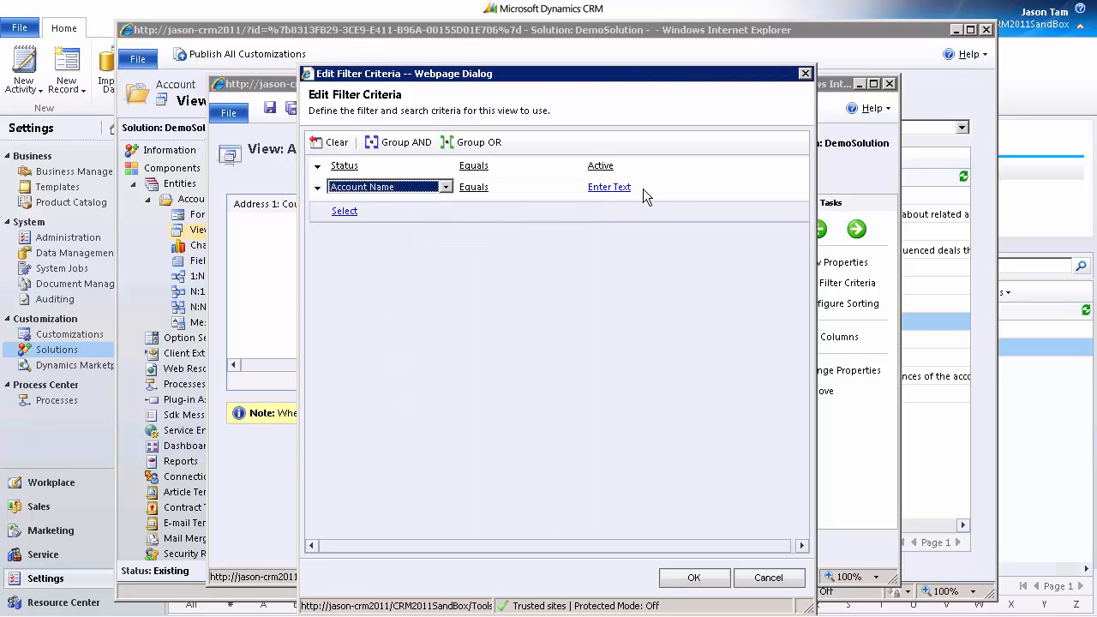
left_click(473, 187)
left_click(506, 224)
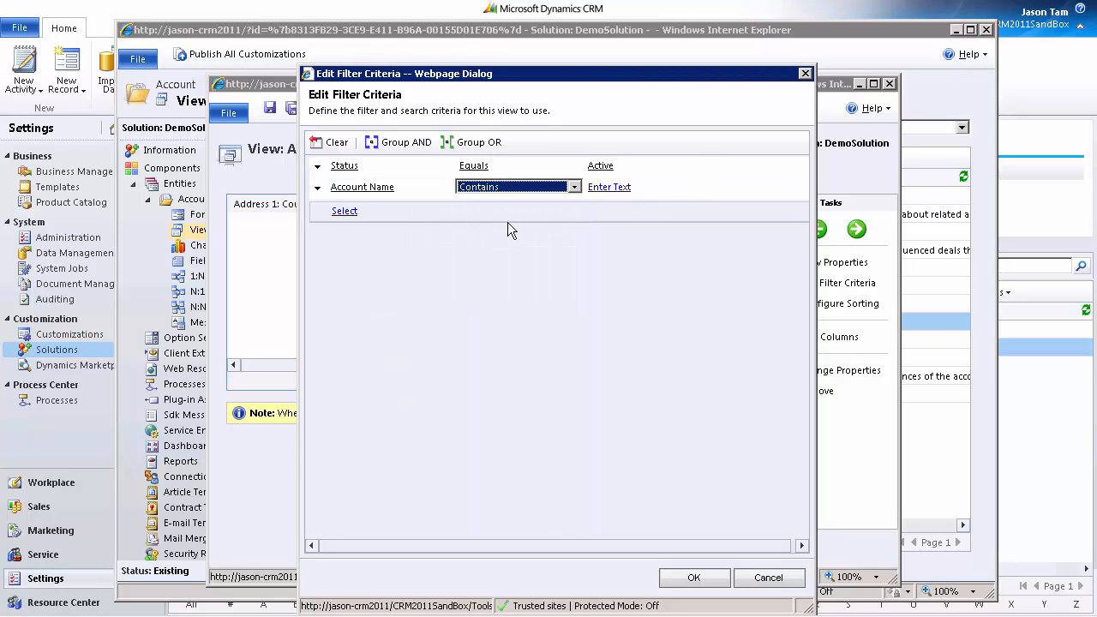
left_click(646, 186)
type("corp")
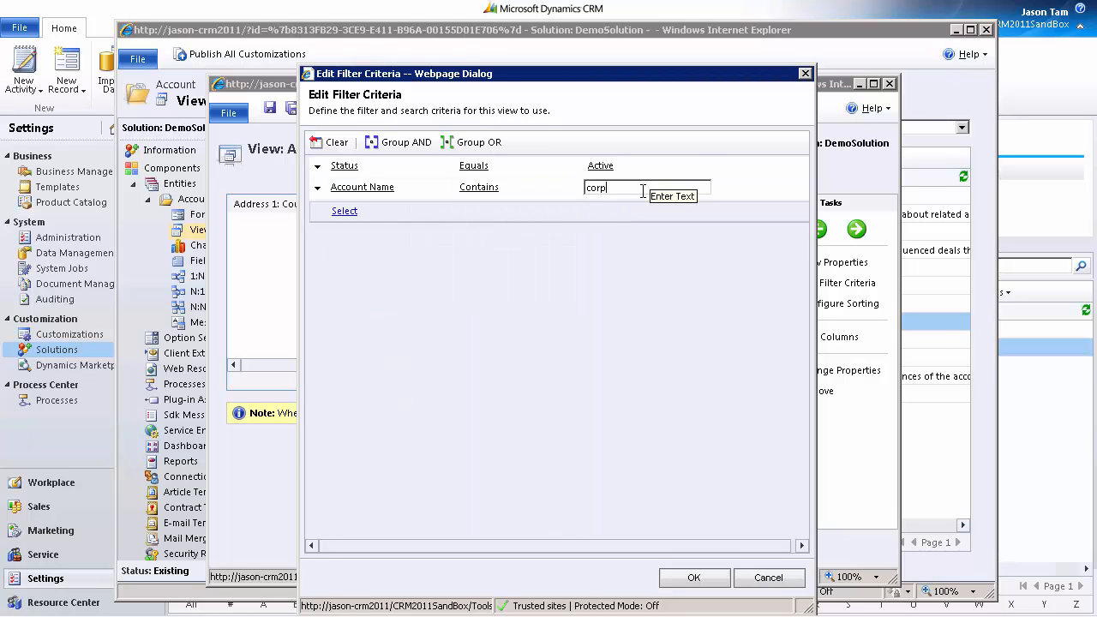
Add a second Account Name filter condition set to Contains "industry" below the "corp" condition.
left_click(344, 211)
left_click(420, 245)
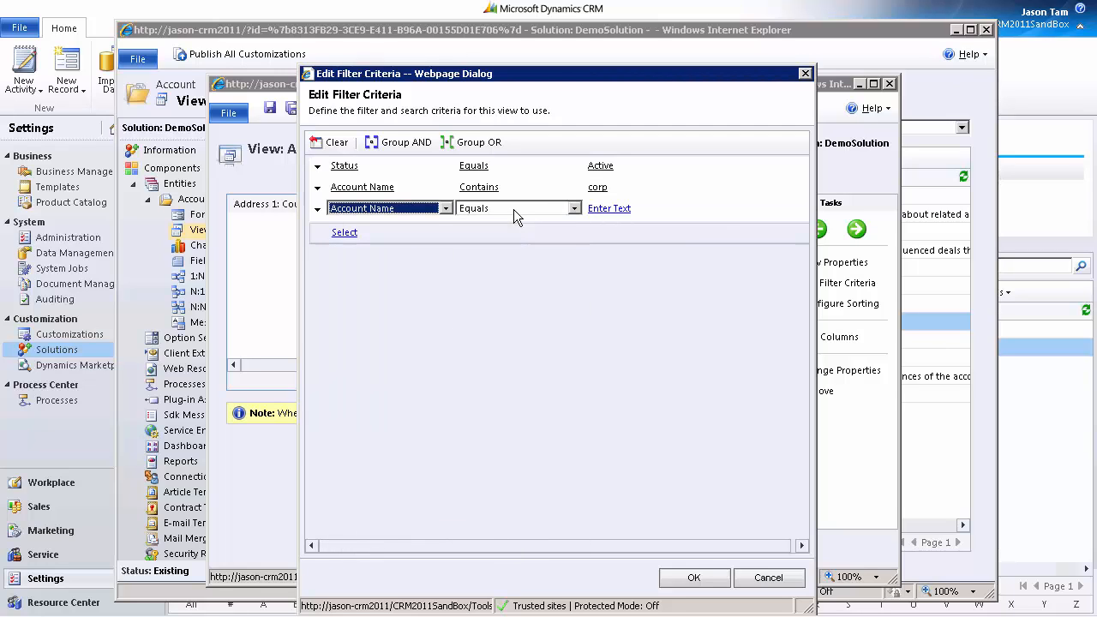
left_click(514, 209)
left_click(515, 245)
left_click(605, 211)
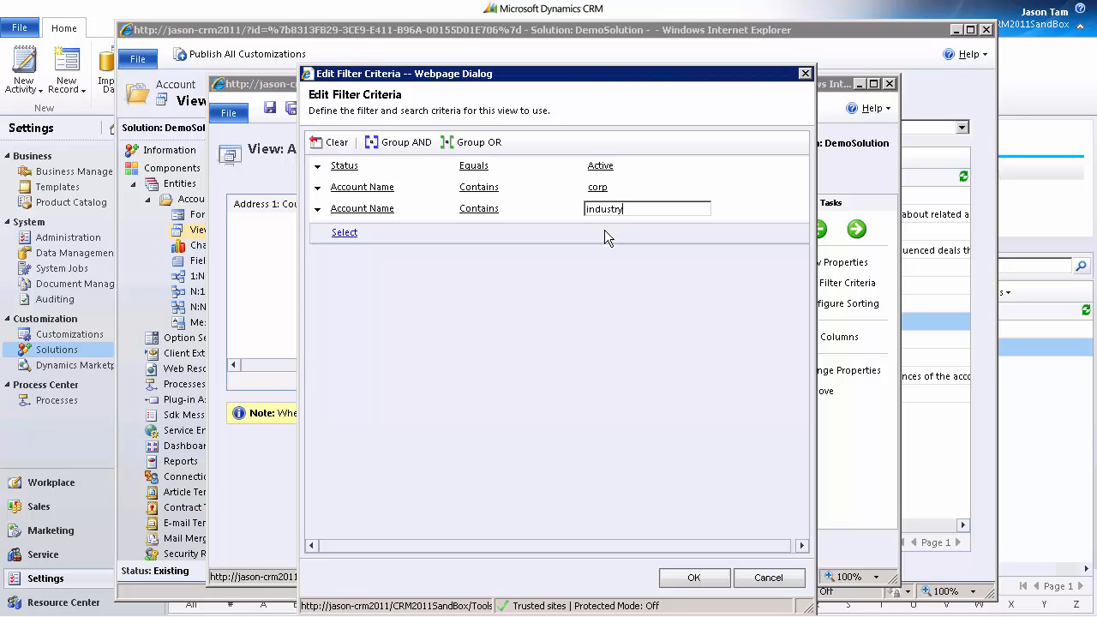
left_click(558, 272)
Select the two Account Name conditions, "corp" and "industry", and combine them in an OR group.
left_click(470, 146)
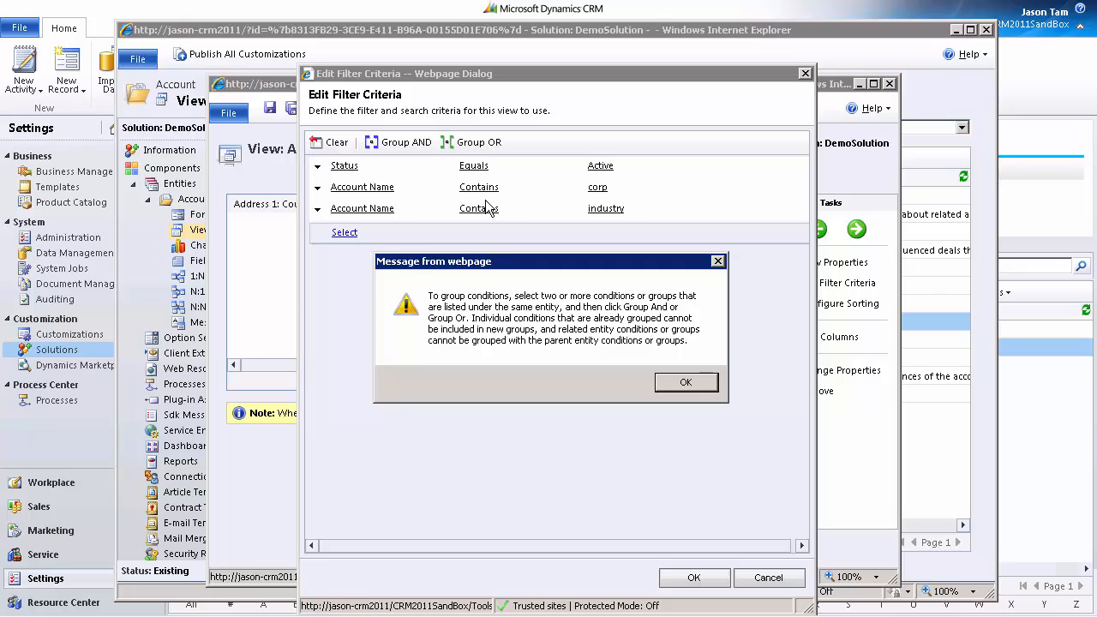
left_click(685, 382)
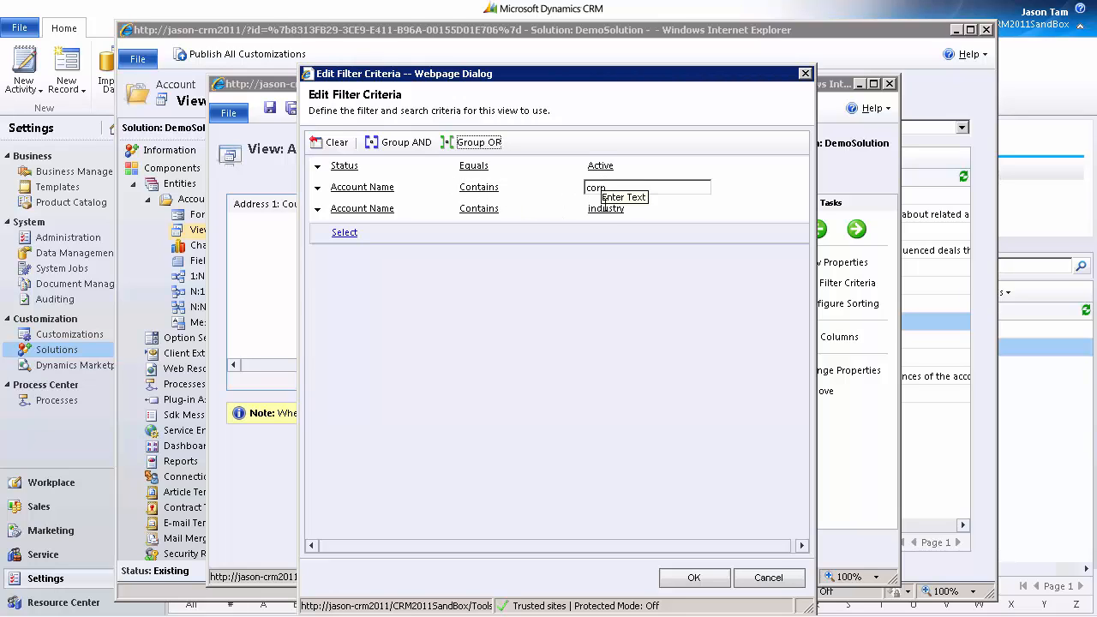
left_click(317, 187)
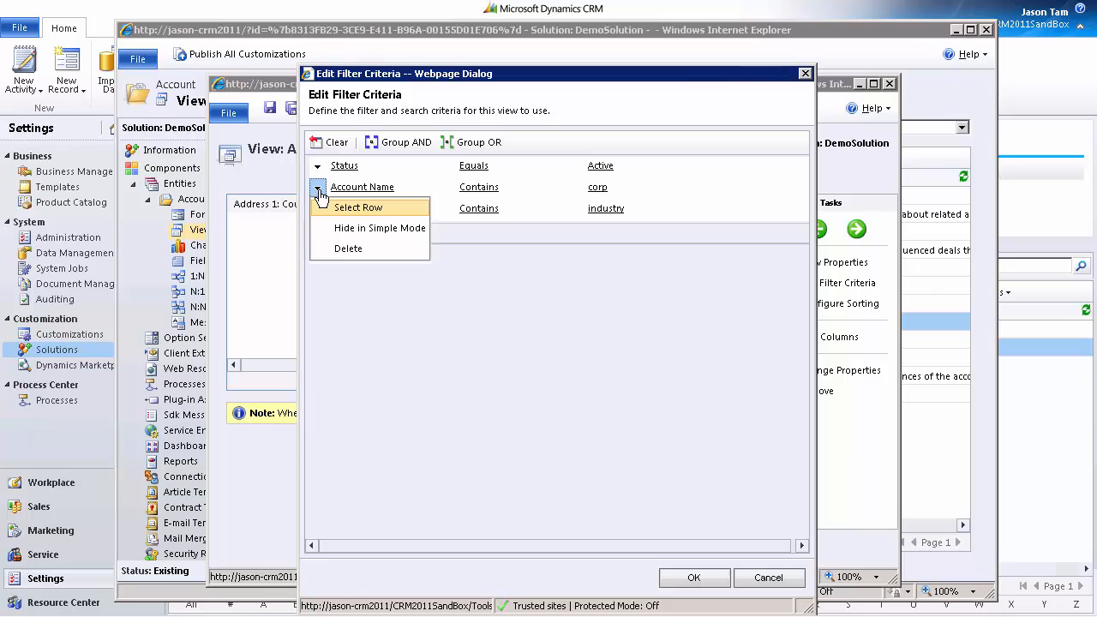
left_click(336, 211)
left_click(317, 209)
left_click(347, 228)
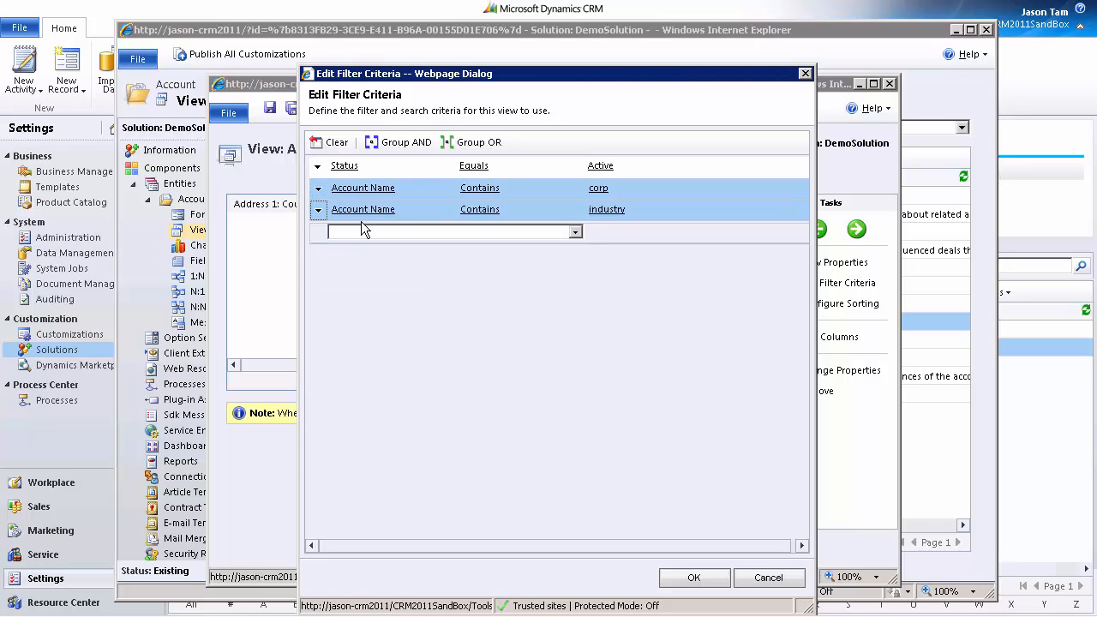
left_click(477, 146)
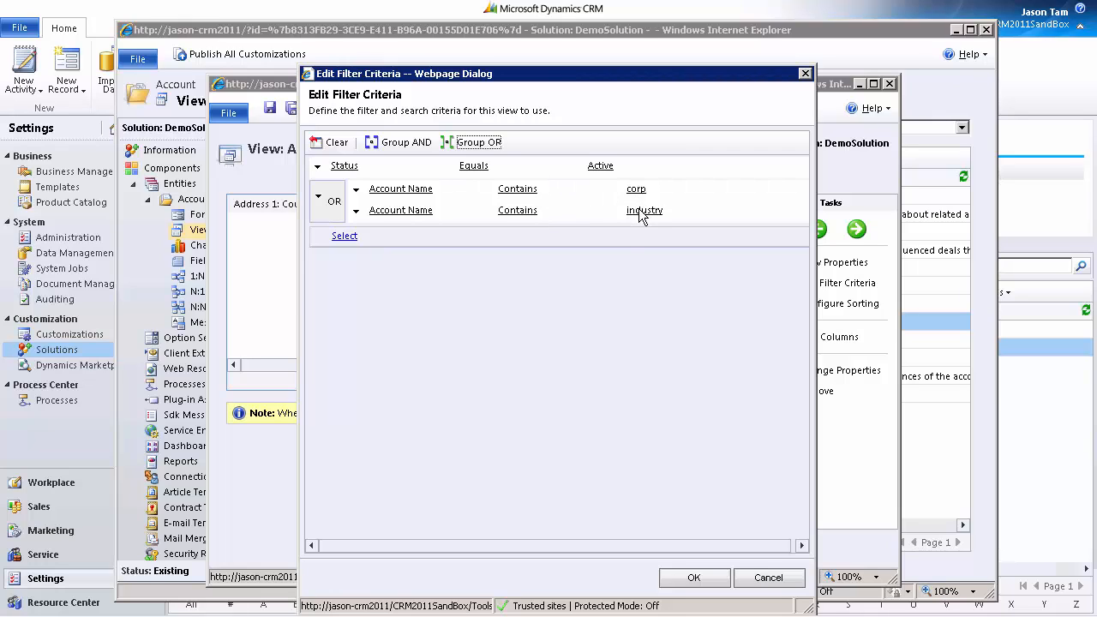
Select the Status condition and the OR group and combine them in an AND group.
left_click(317, 166)
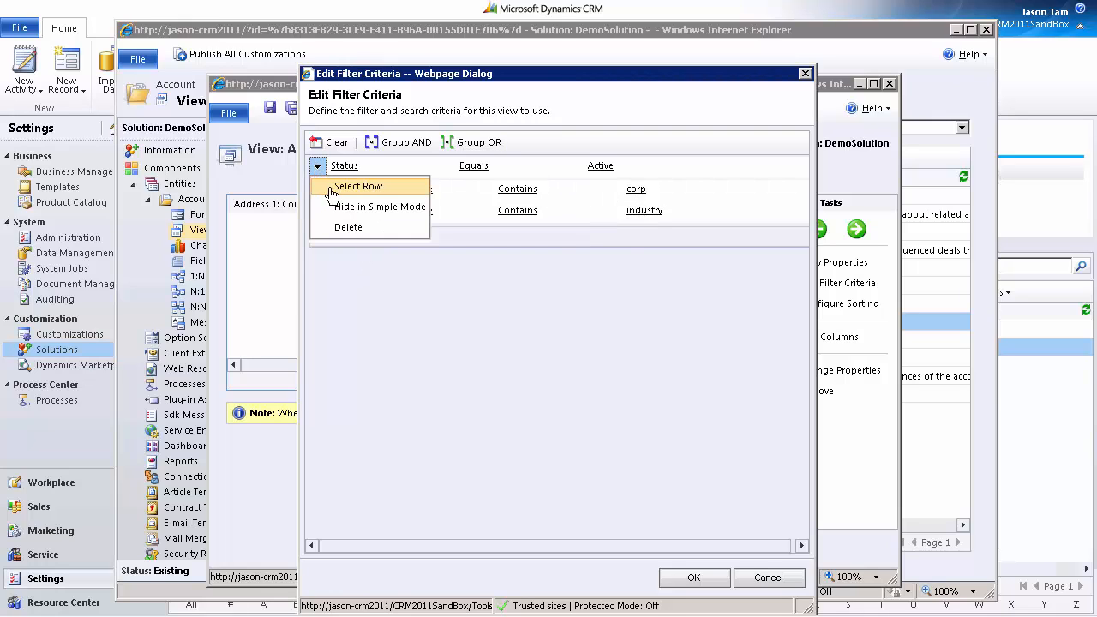
left_click(332, 190)
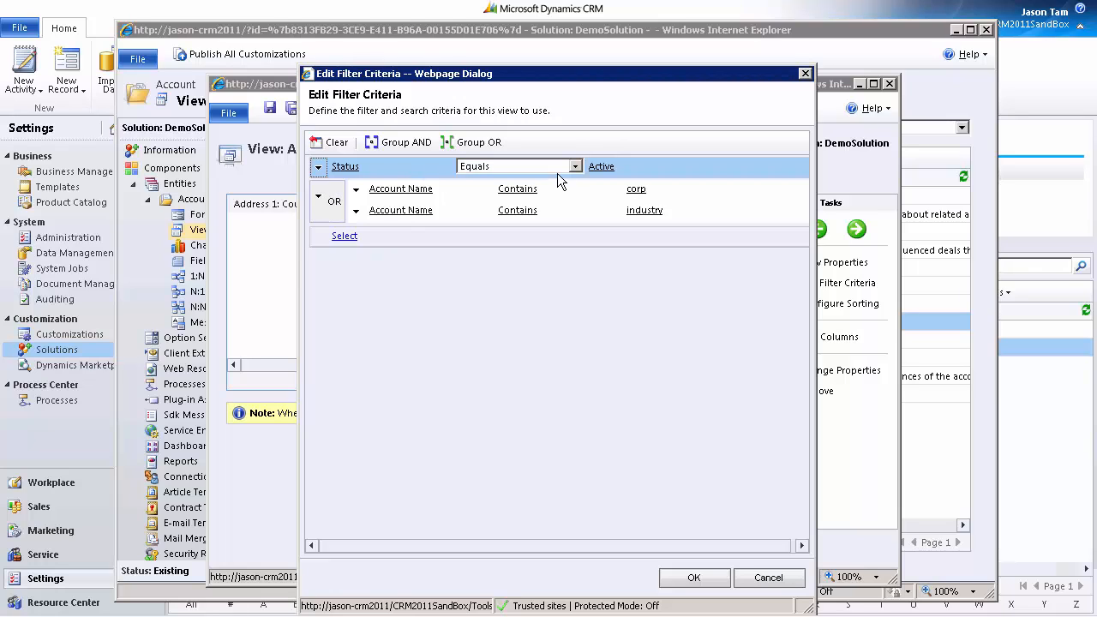
left_click(318, 196)
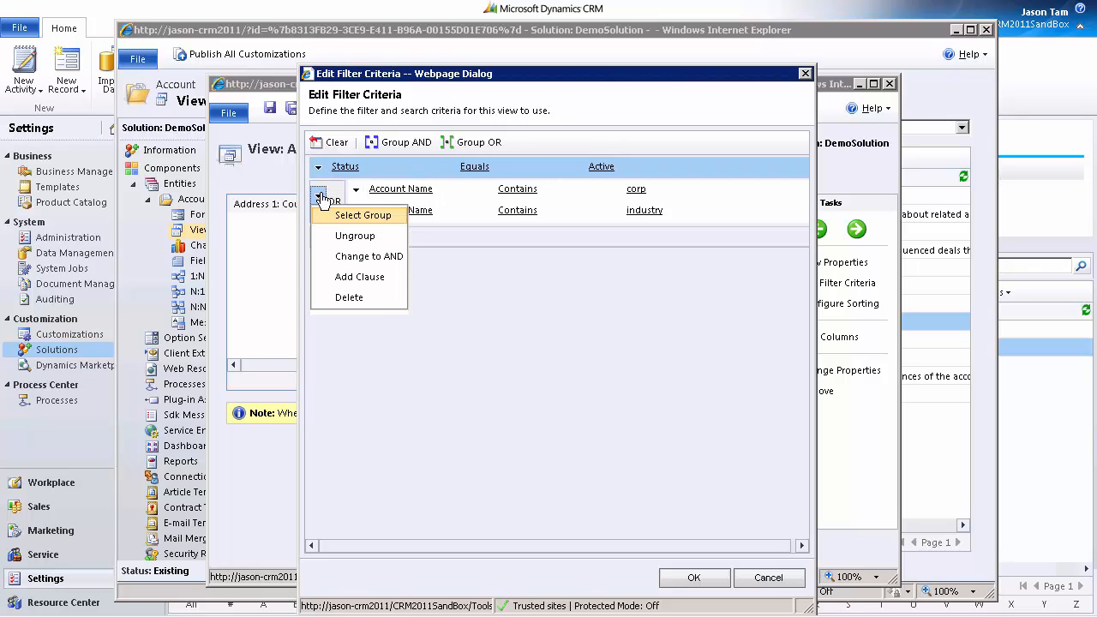
left_click(355, 219)
left_click(408, 144)
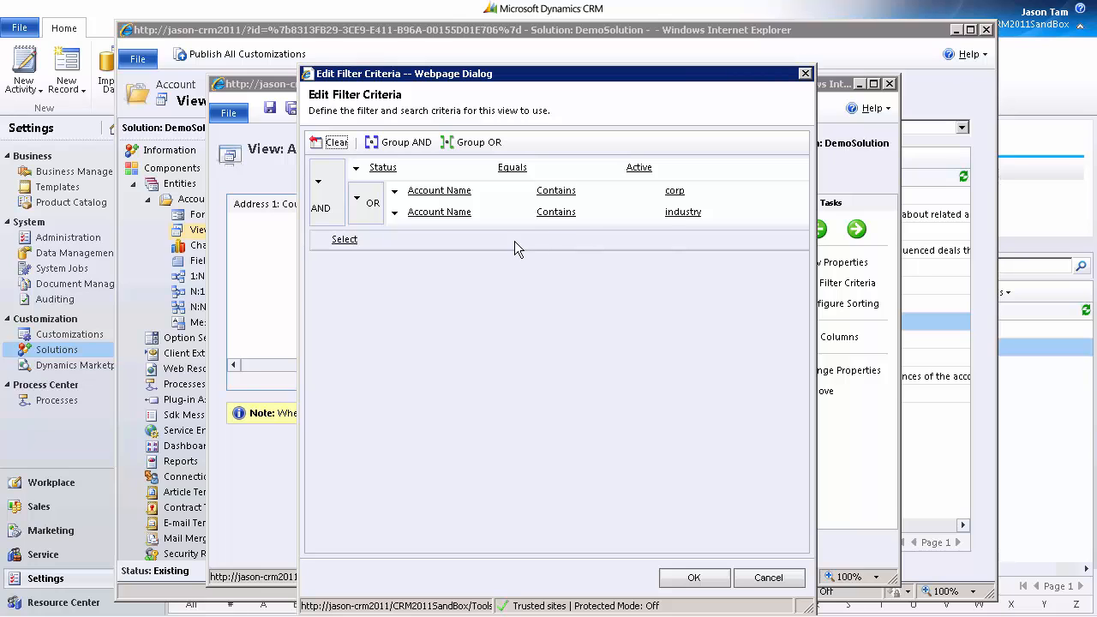
Accept the edited filter criteria, and save and close the Active Accounts view.
left_click(694, 577)
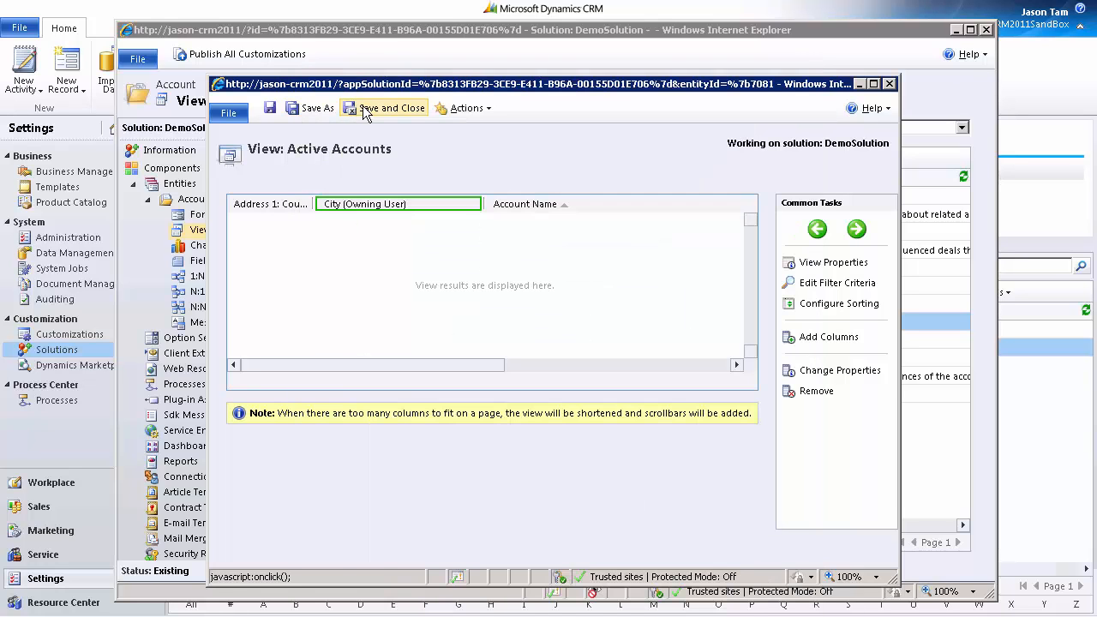
left_click(371, 110)
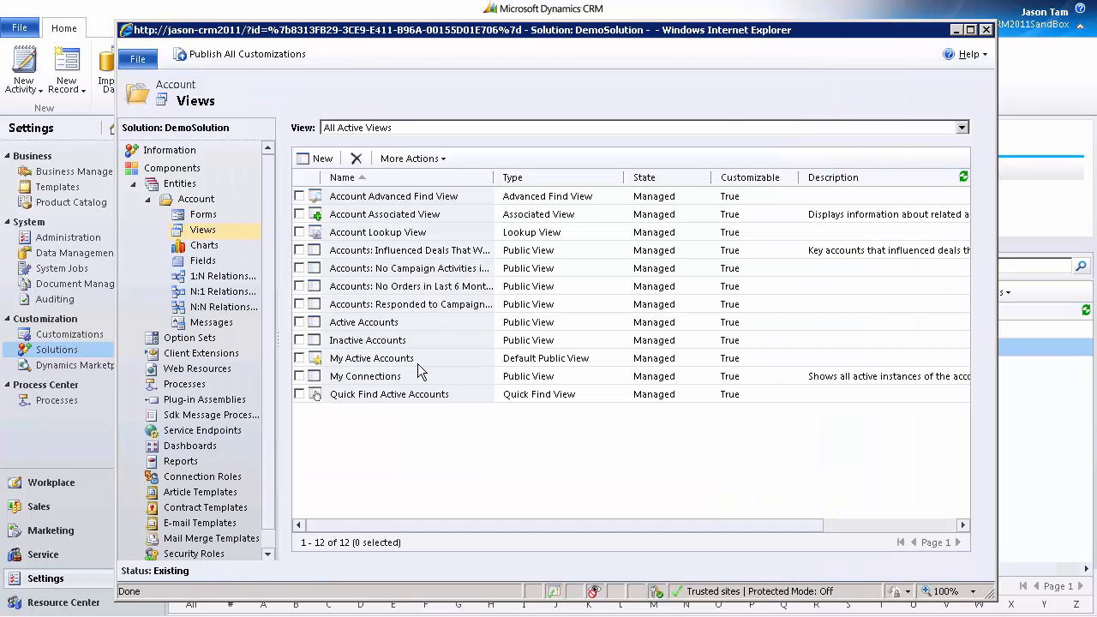